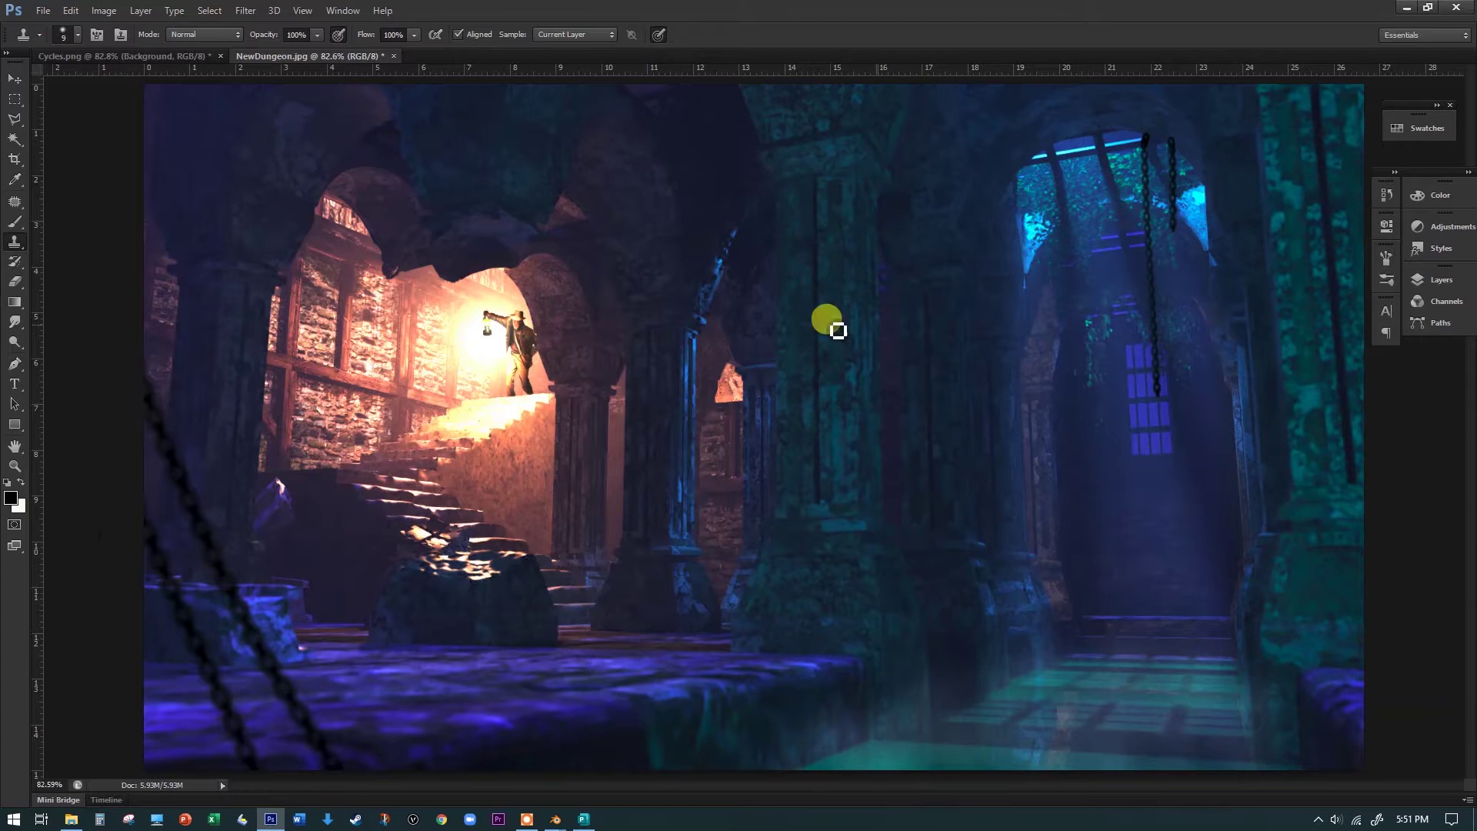
- Switch Photoshop from NewDungeon.jpg to the darker Cycles.png render
{"action": "key", "text": "ctrl+Tab"}
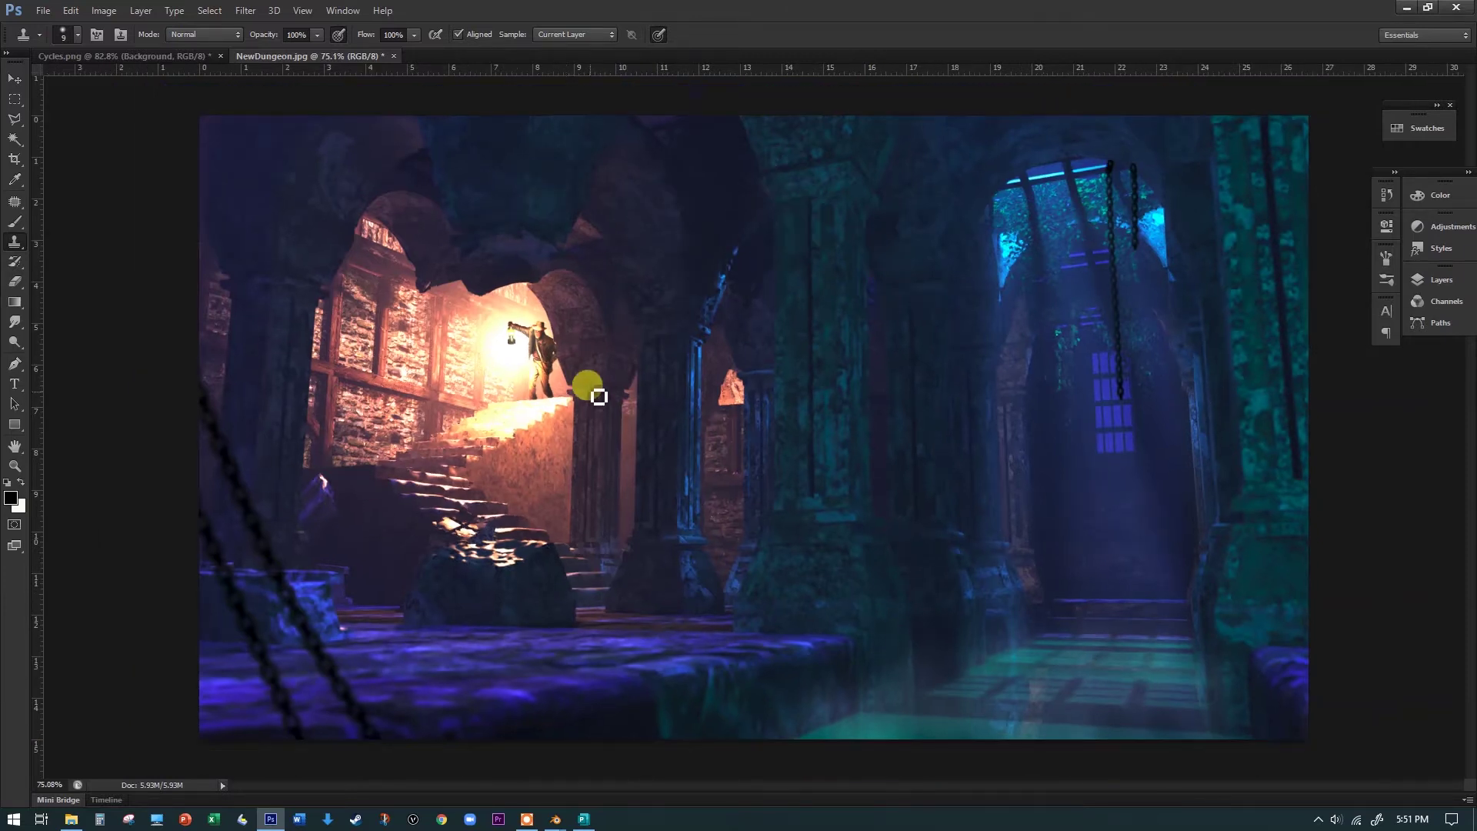
{"action": "key", "text": "ctrl+Tab"}
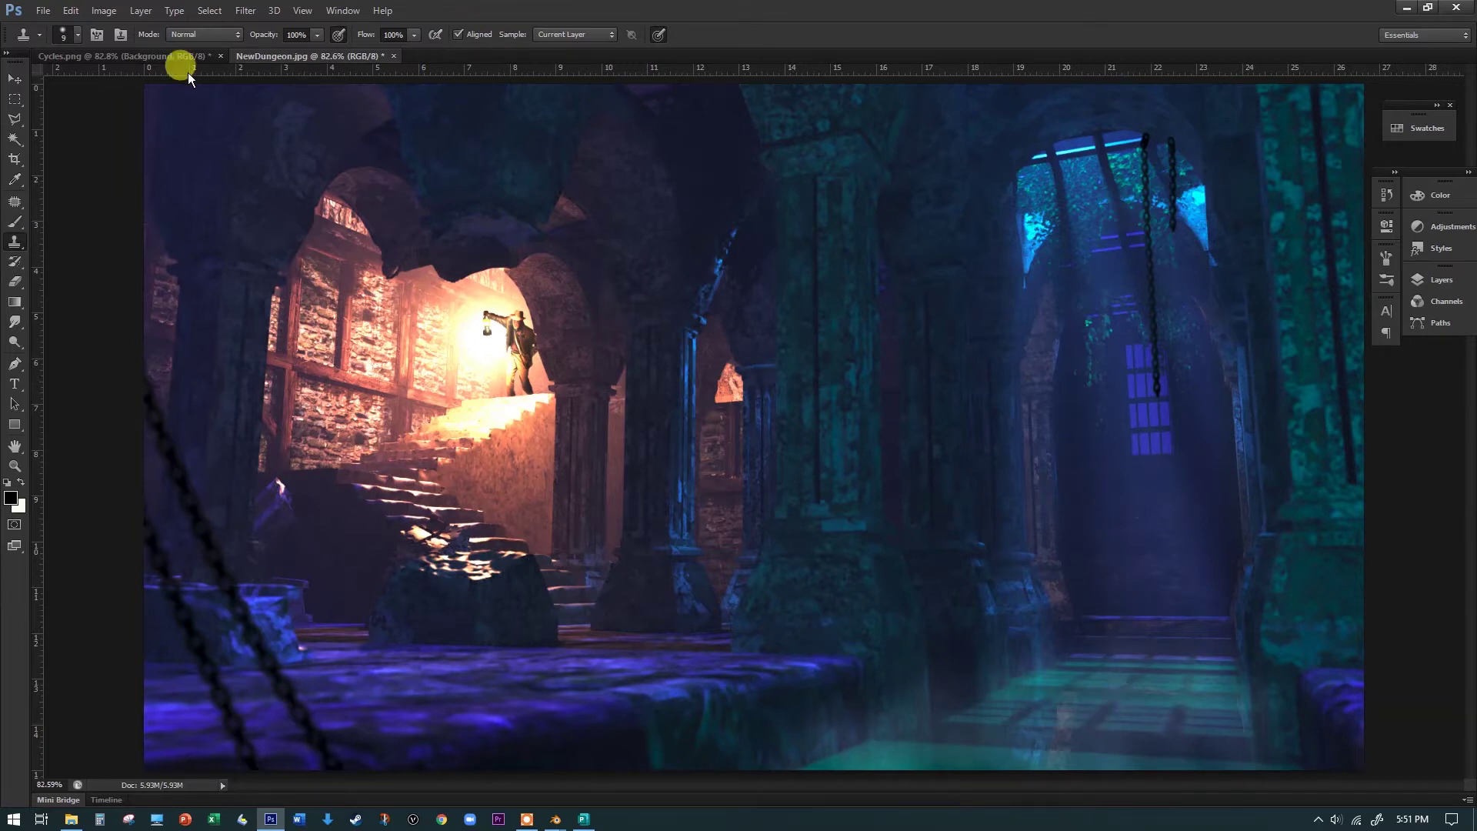
{"action": "left_click", "coordinate": [154, 53]}
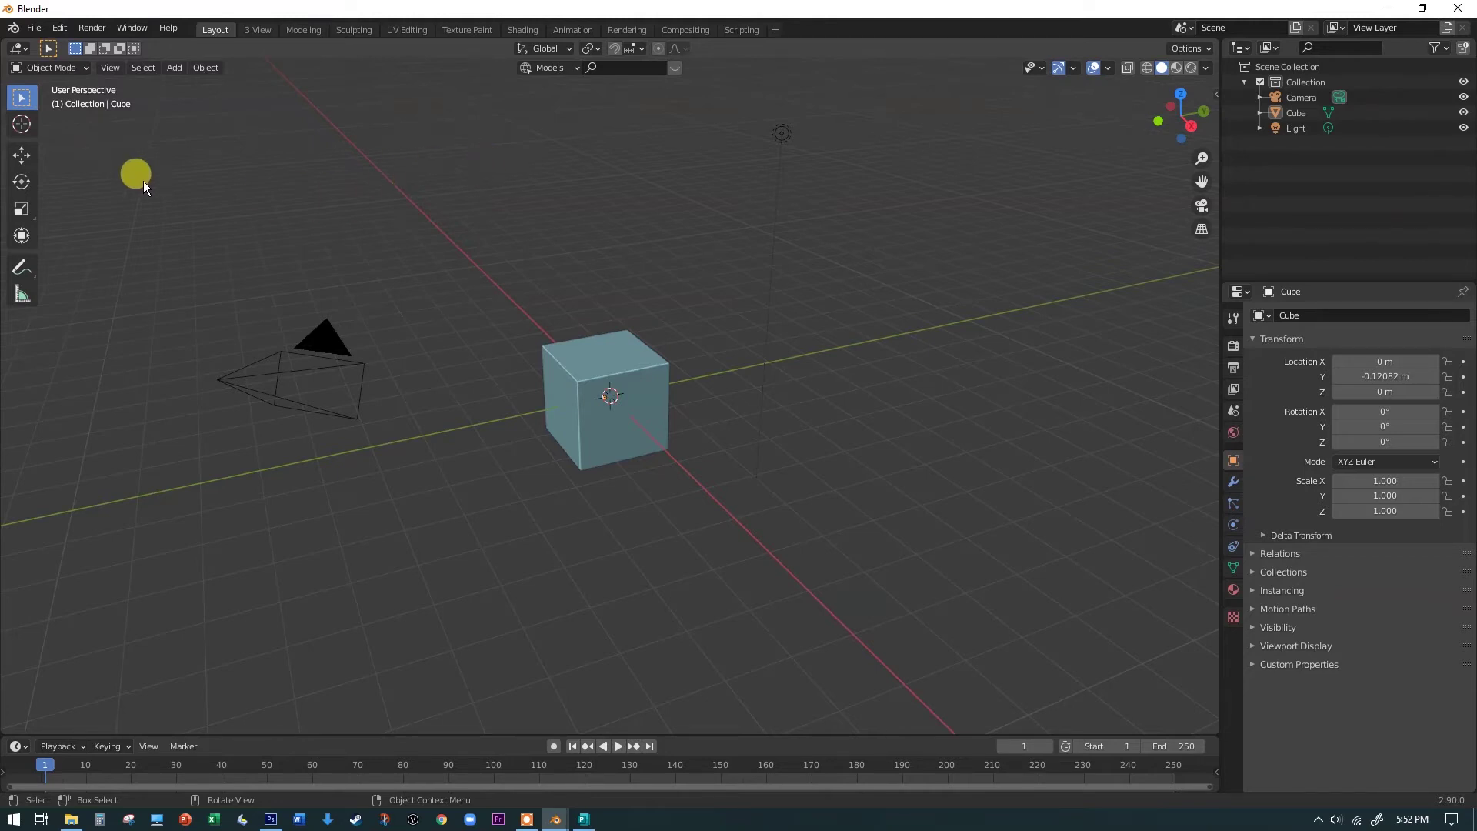
- Open Blender's Preferences on the Add-ons page from the Edit menu
{"action": "left_click", "coordinate": [60, 29]}
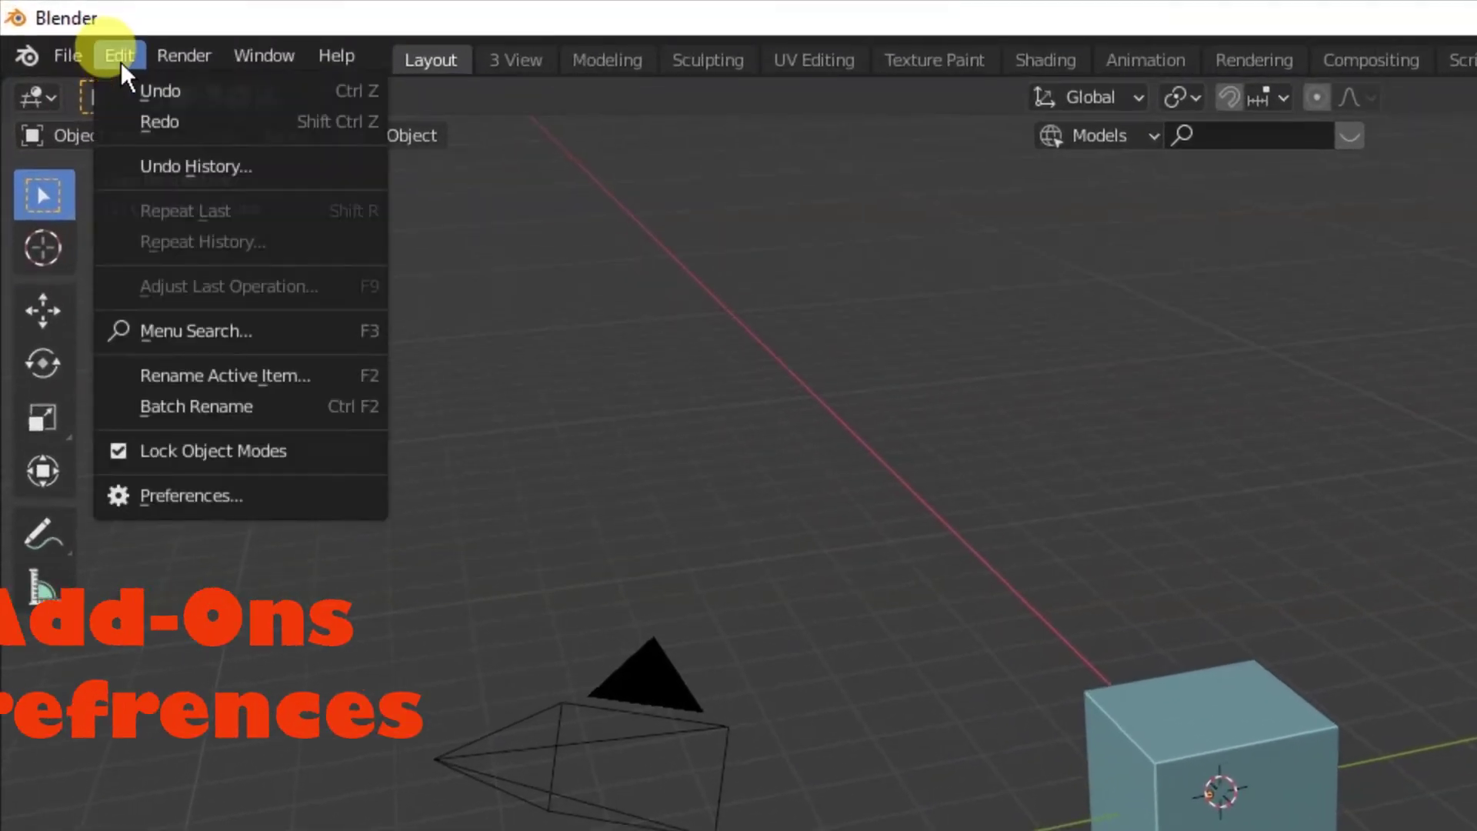
{"action": "left_click", "coordinate": [216, 500]}
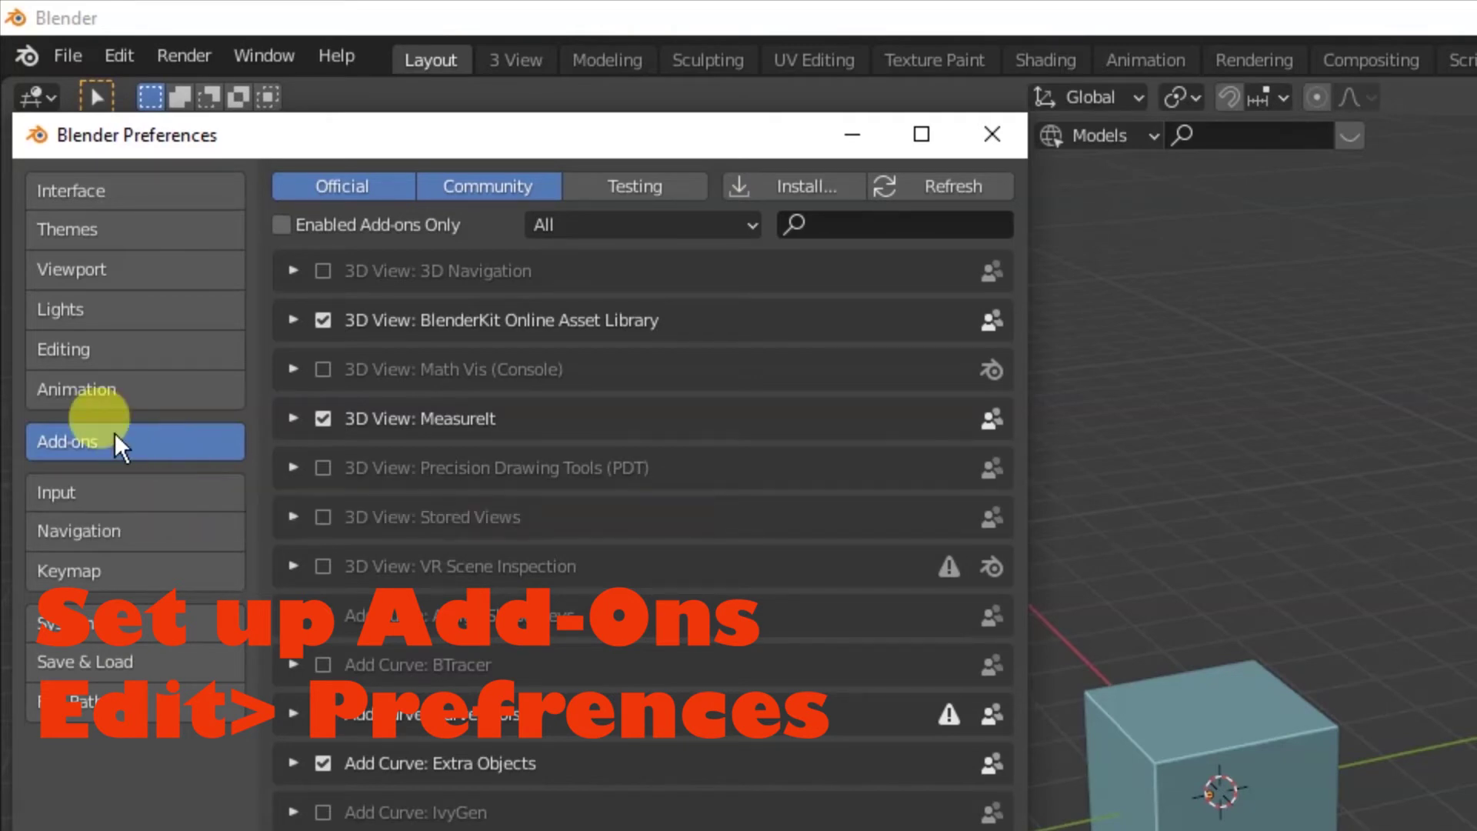
{"action": "left_click", "coordinate": [151, 192]}
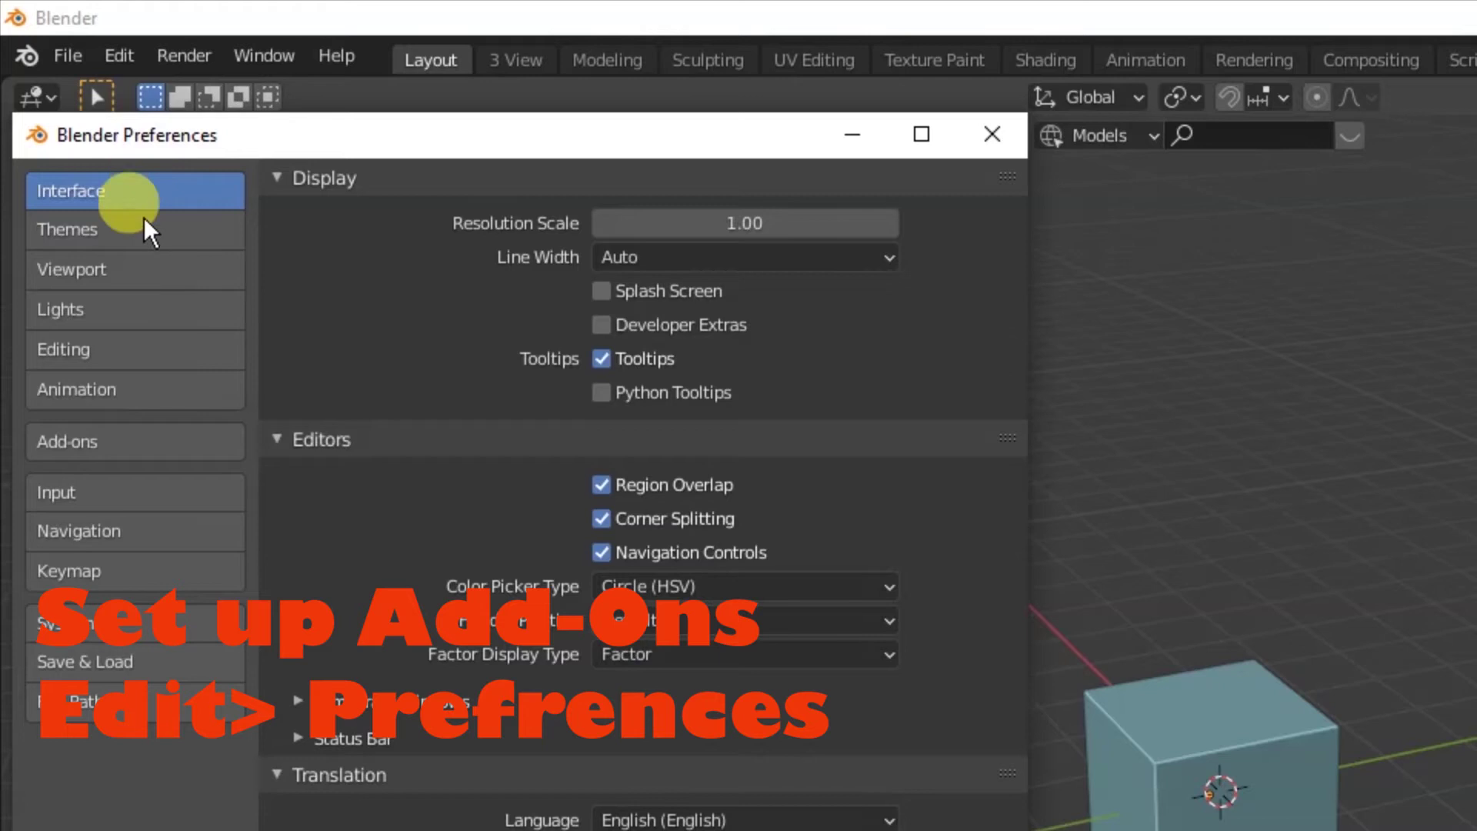
{"action": "left_click", "coordinate": [143, 451]}
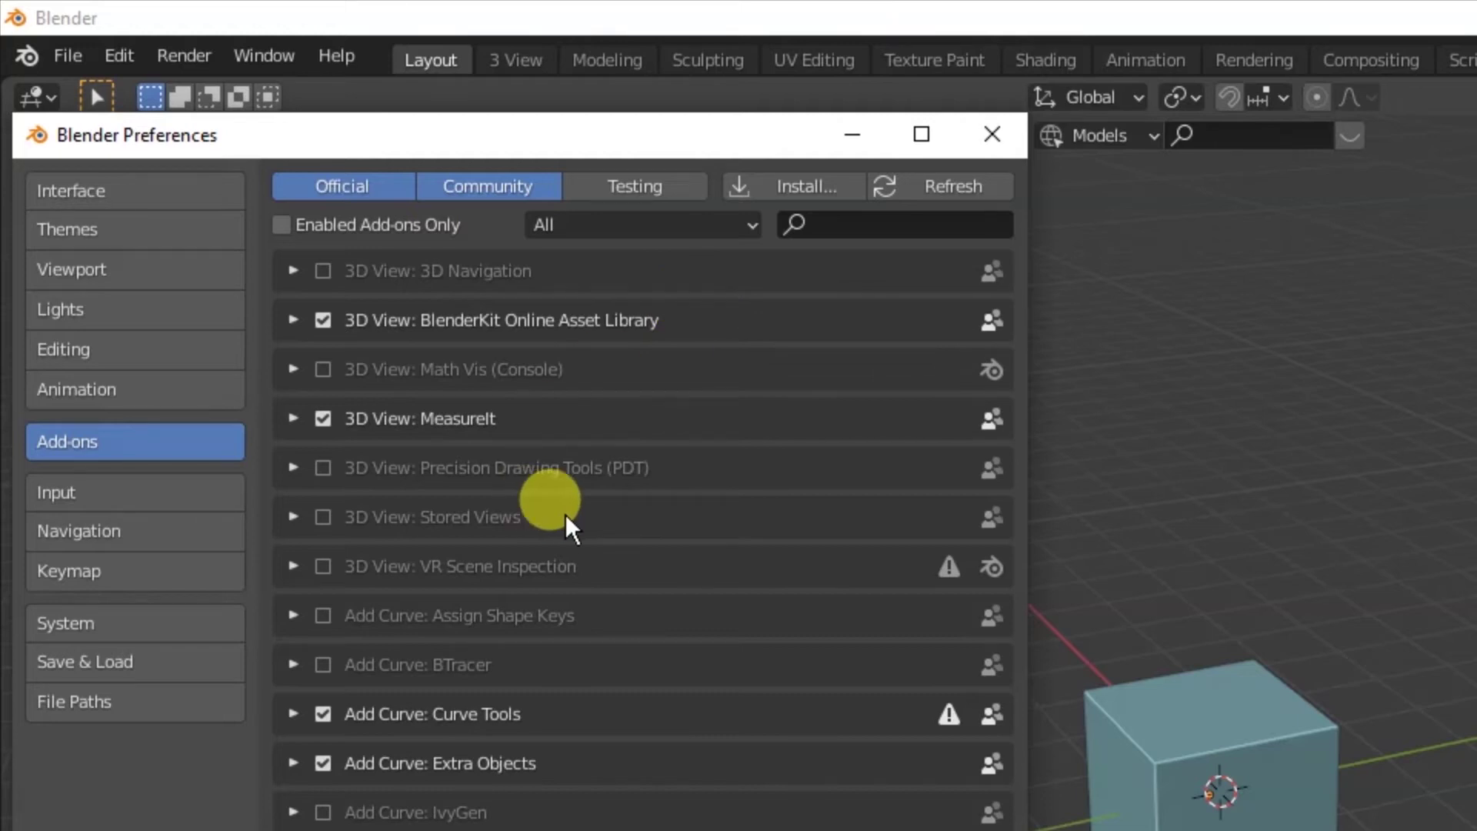
{"action": "scroll", "coordinate": [584, 542], "scroll_direction": "down", "scroll_amount": 5}
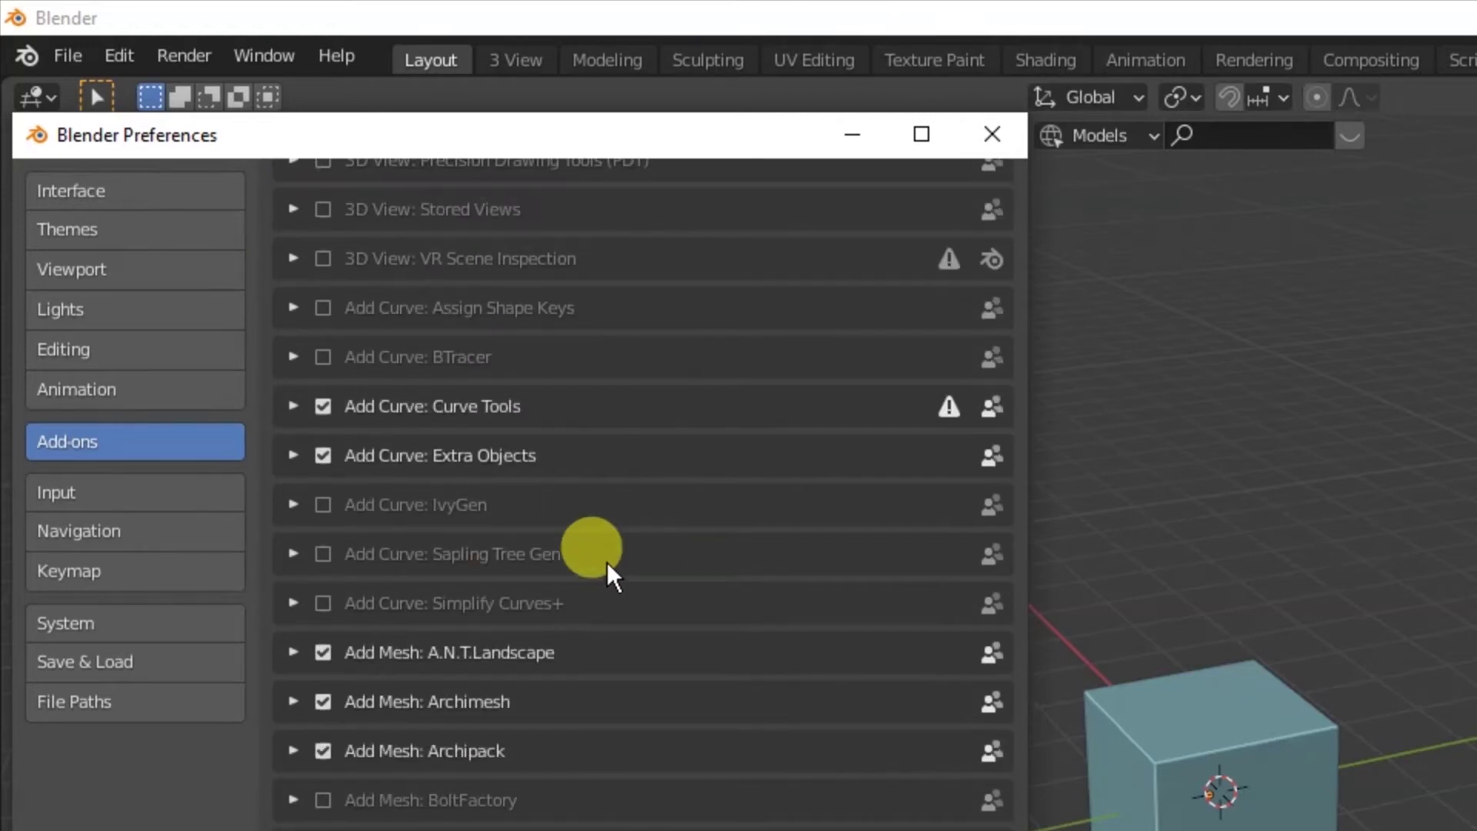
{"action": "scroll", "coordinate": [607, 561], "scroll_direction": "down", "scroll_amount": 3}
{"action": "scroll", "coordinate": [703, 452], "scroll_direction": "up", "scroll_amount": 8}
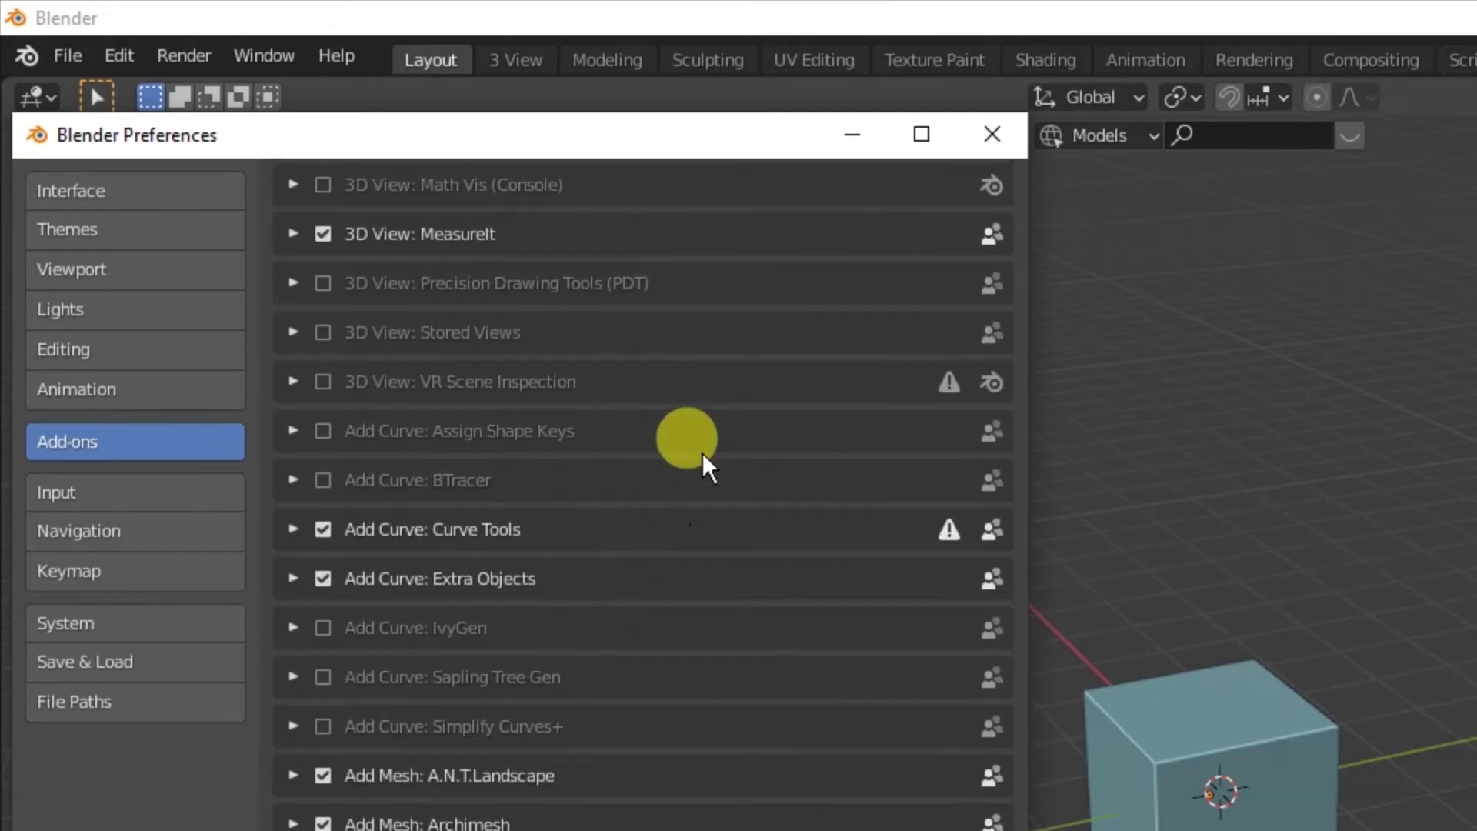
{"action": "left_click", "coordinate": [857, 223]}
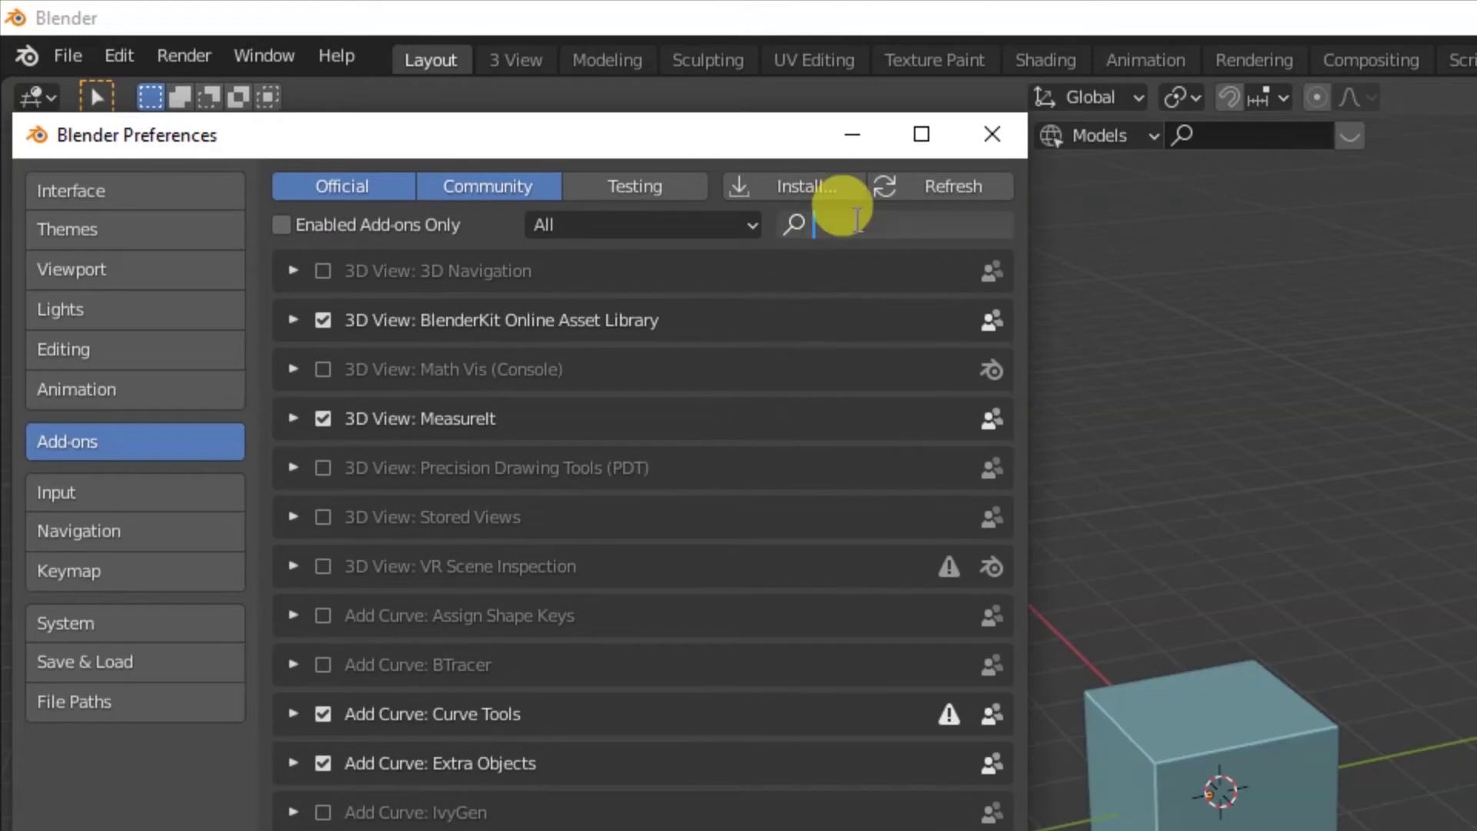
{"action": "type", "text": "no"}
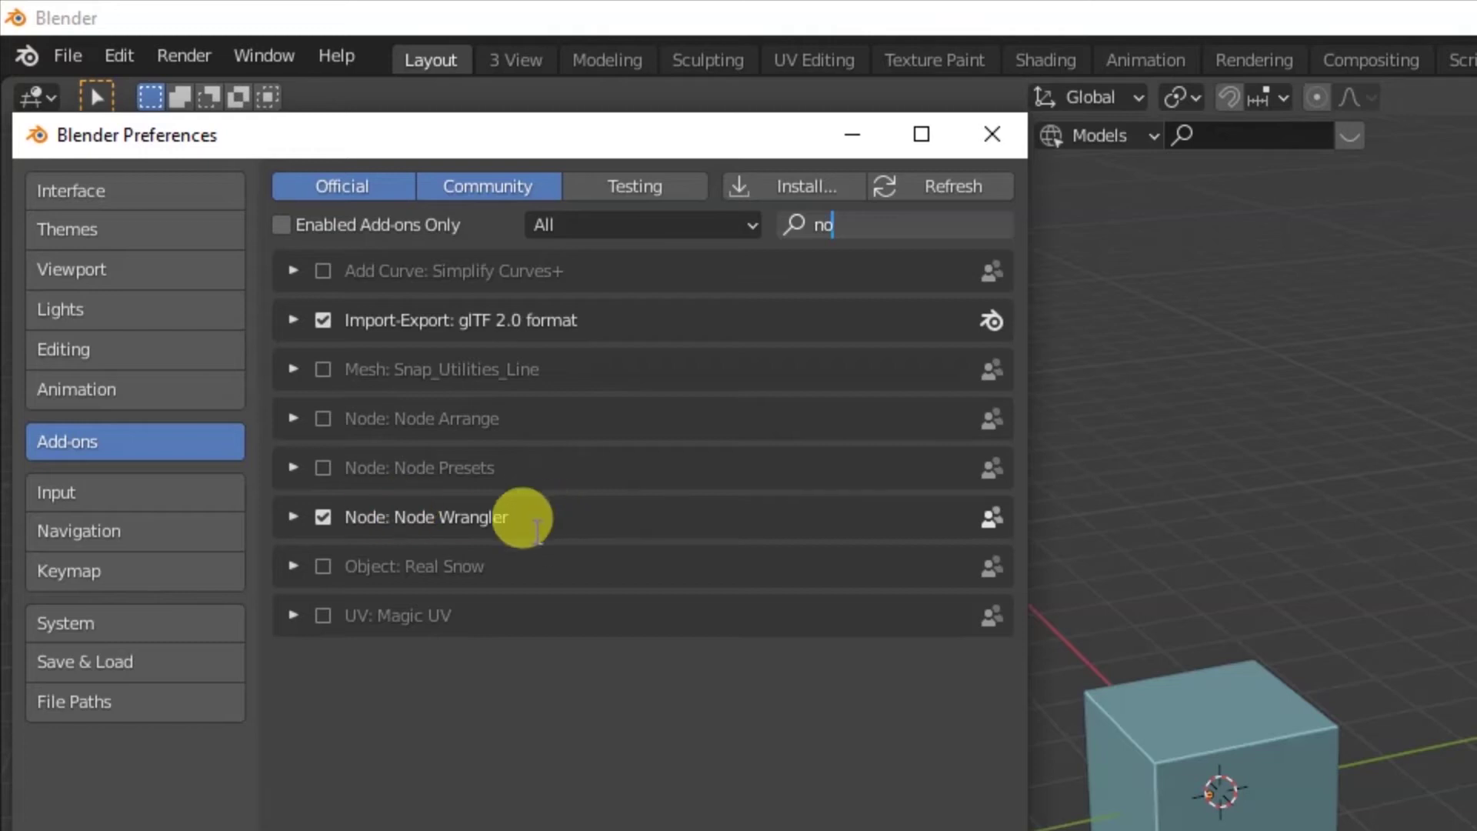
{"action": "double_click", "coordinate": [857, 220]}
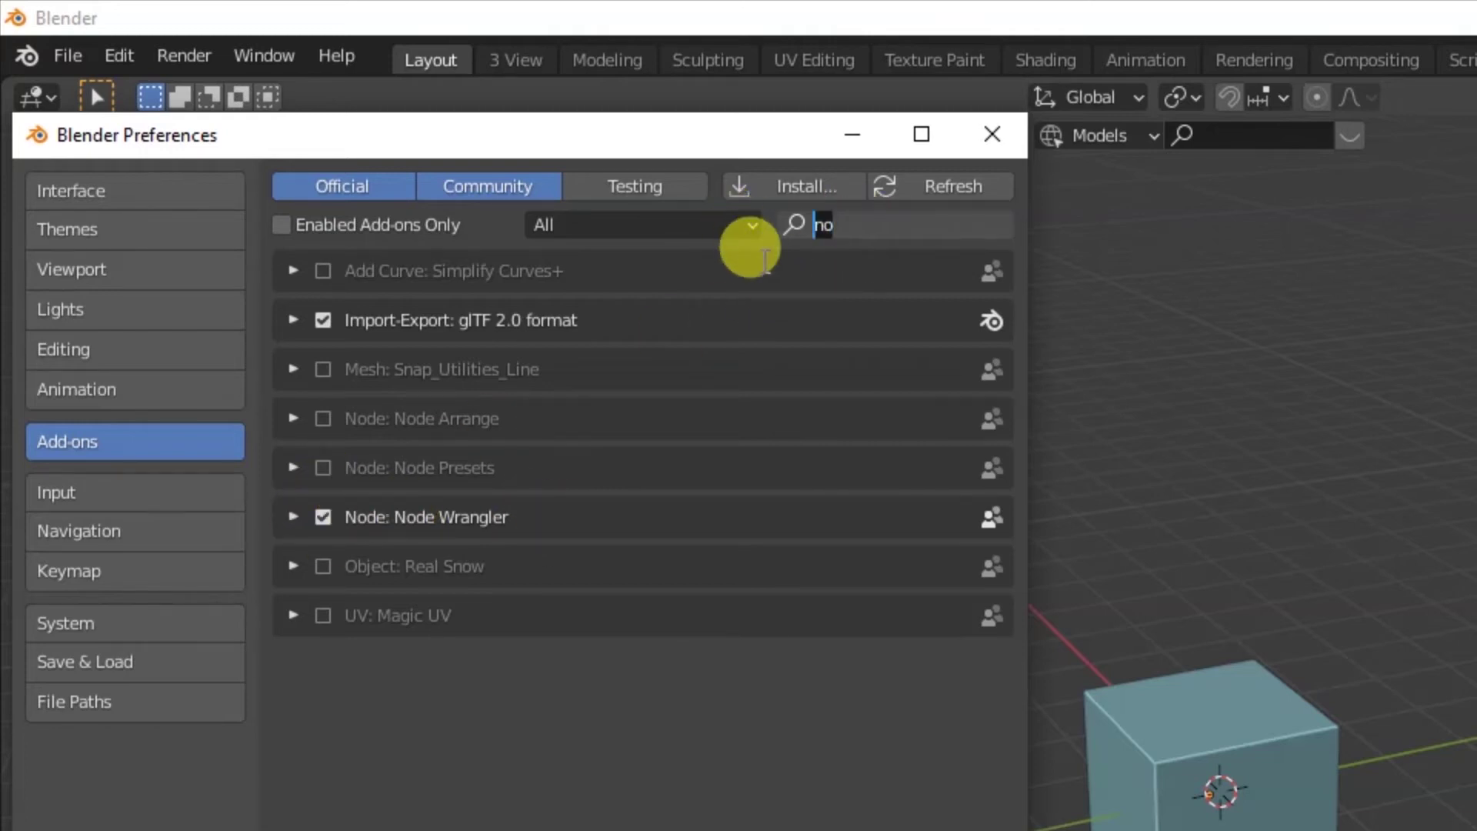
{"action": "type", "text": "im"}
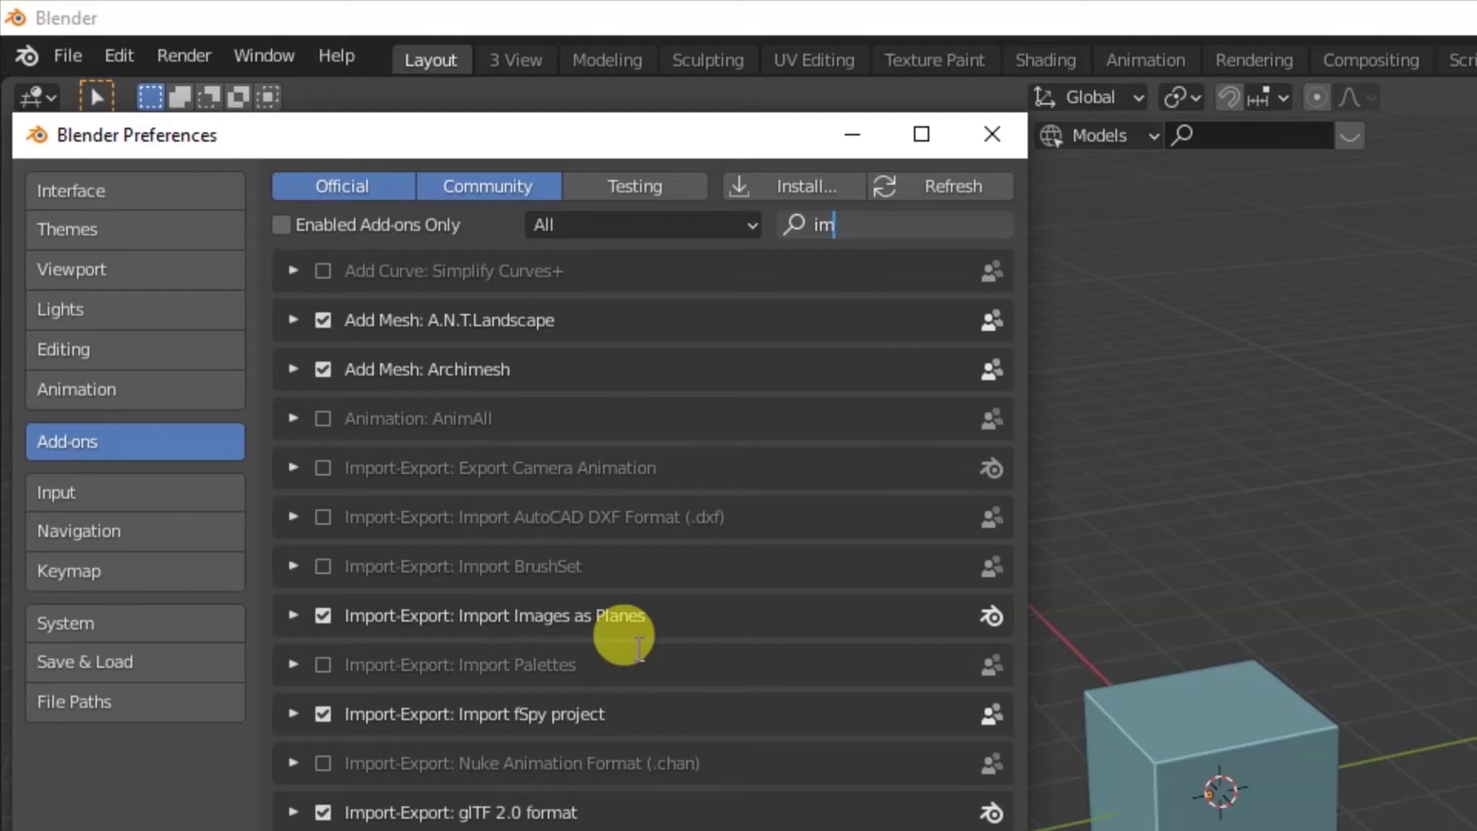
{"action": "key", "text": "BackSpace"}
{"action": "key", "text": "BackSpace"}
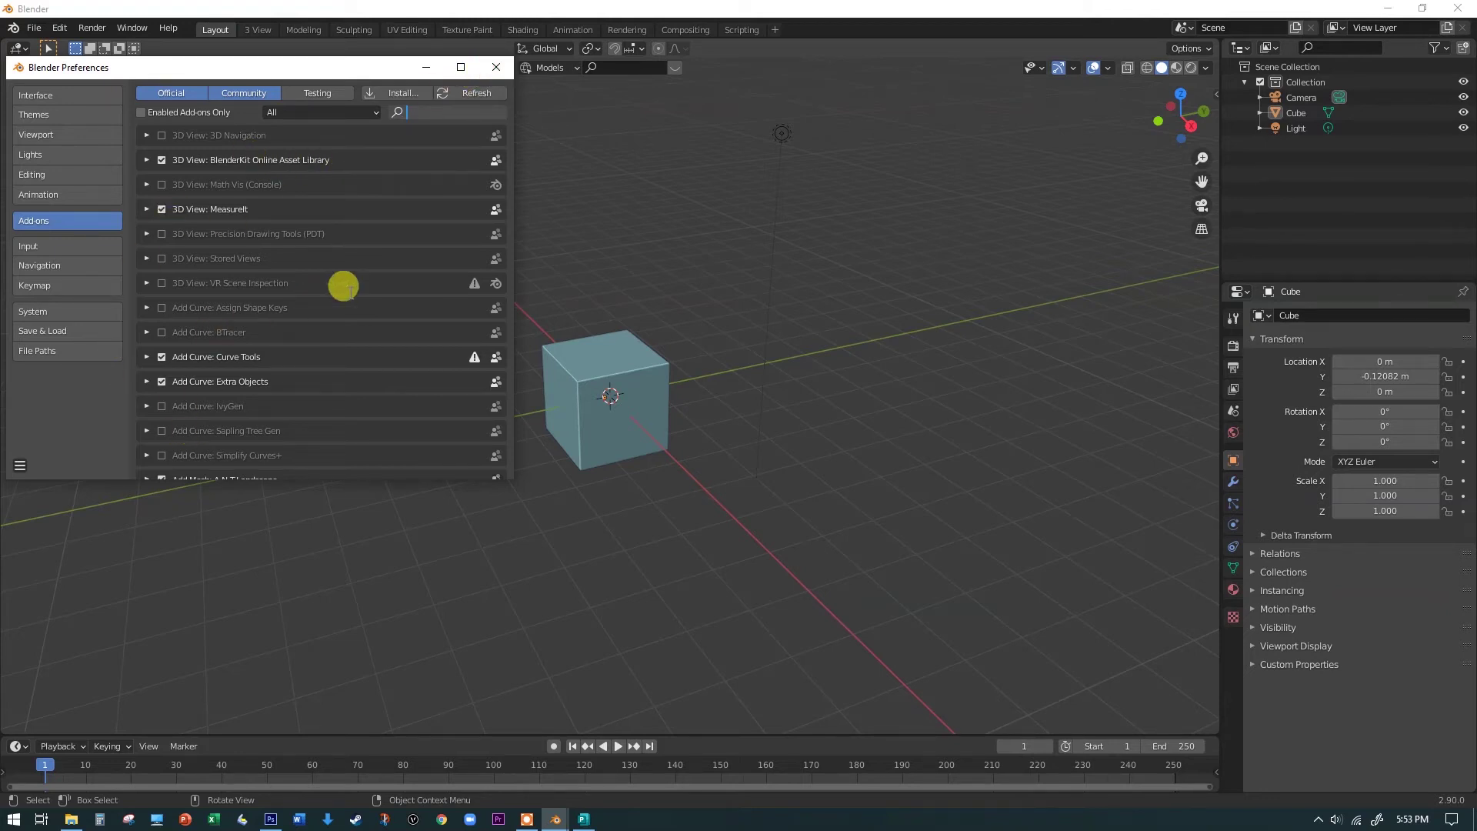
- Close Preferences, enable viewport gizmos, and test the move gizmo by sliding the cube along Y
{"action": "left_click", "coordinate": [502, 70]}
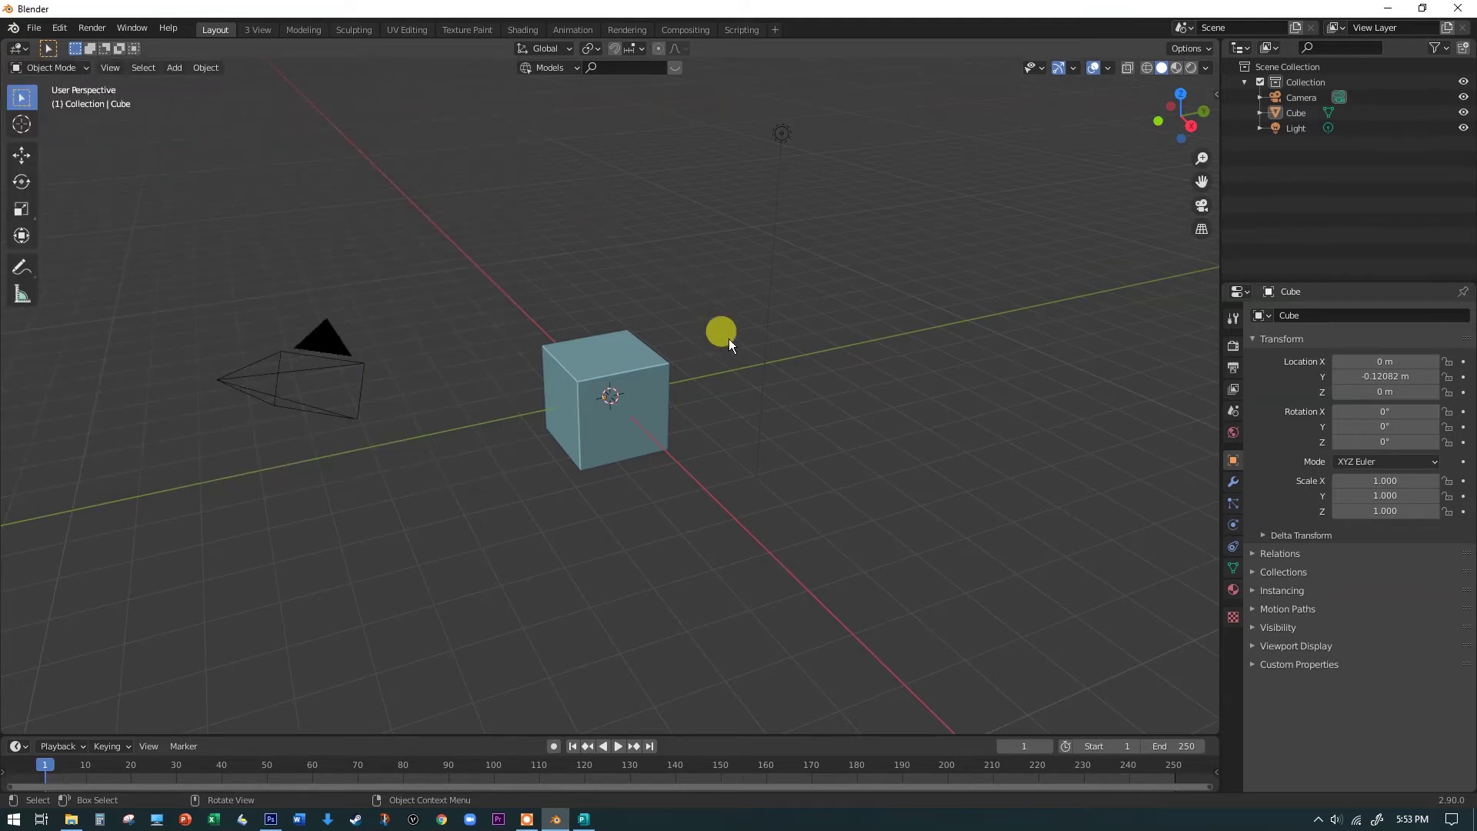
{"action": "left_click", "coordinate": [1092, 69]}
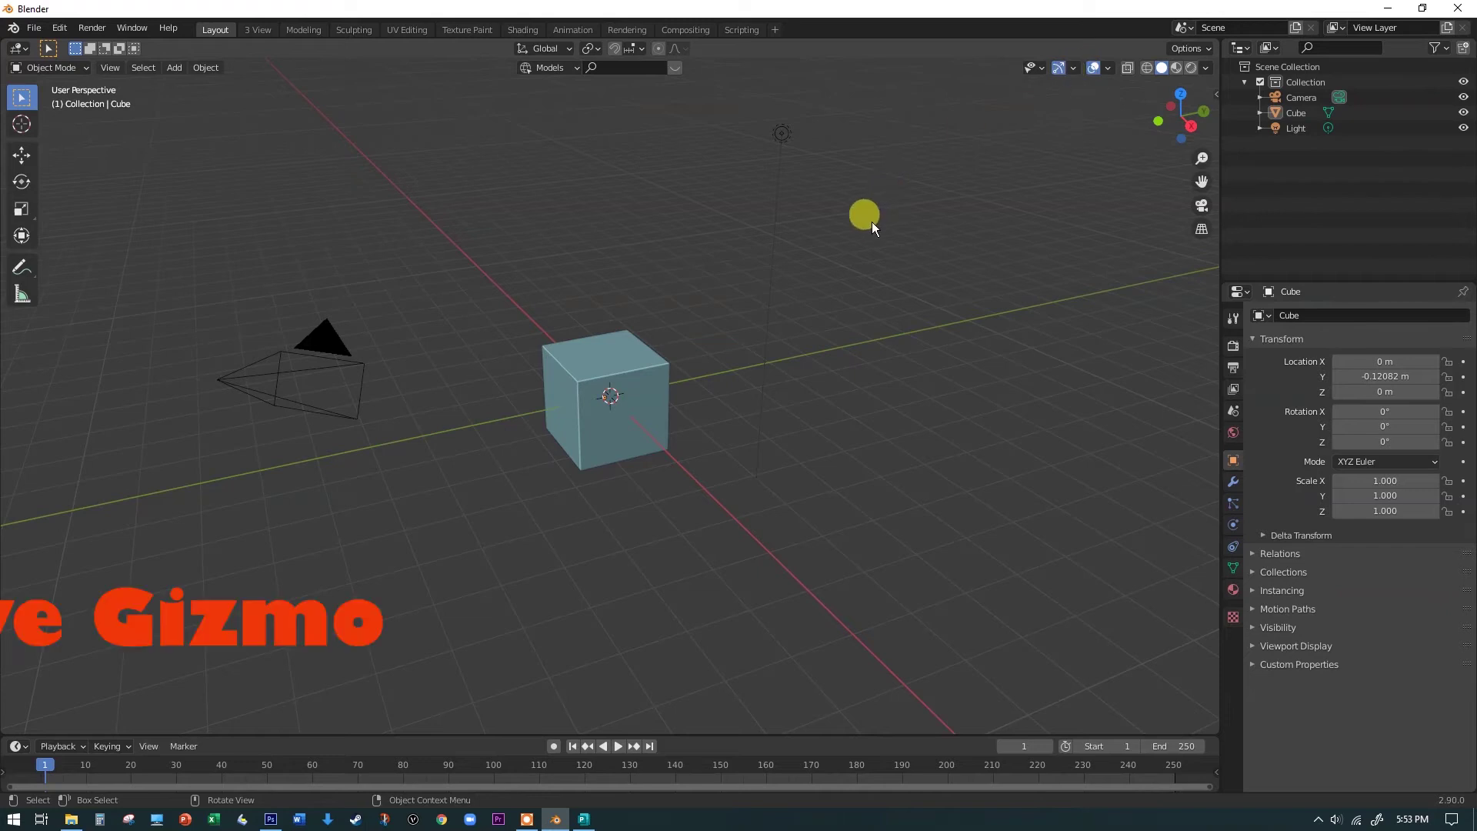
{"action": "left_click", "coordinate": [628, 348]}
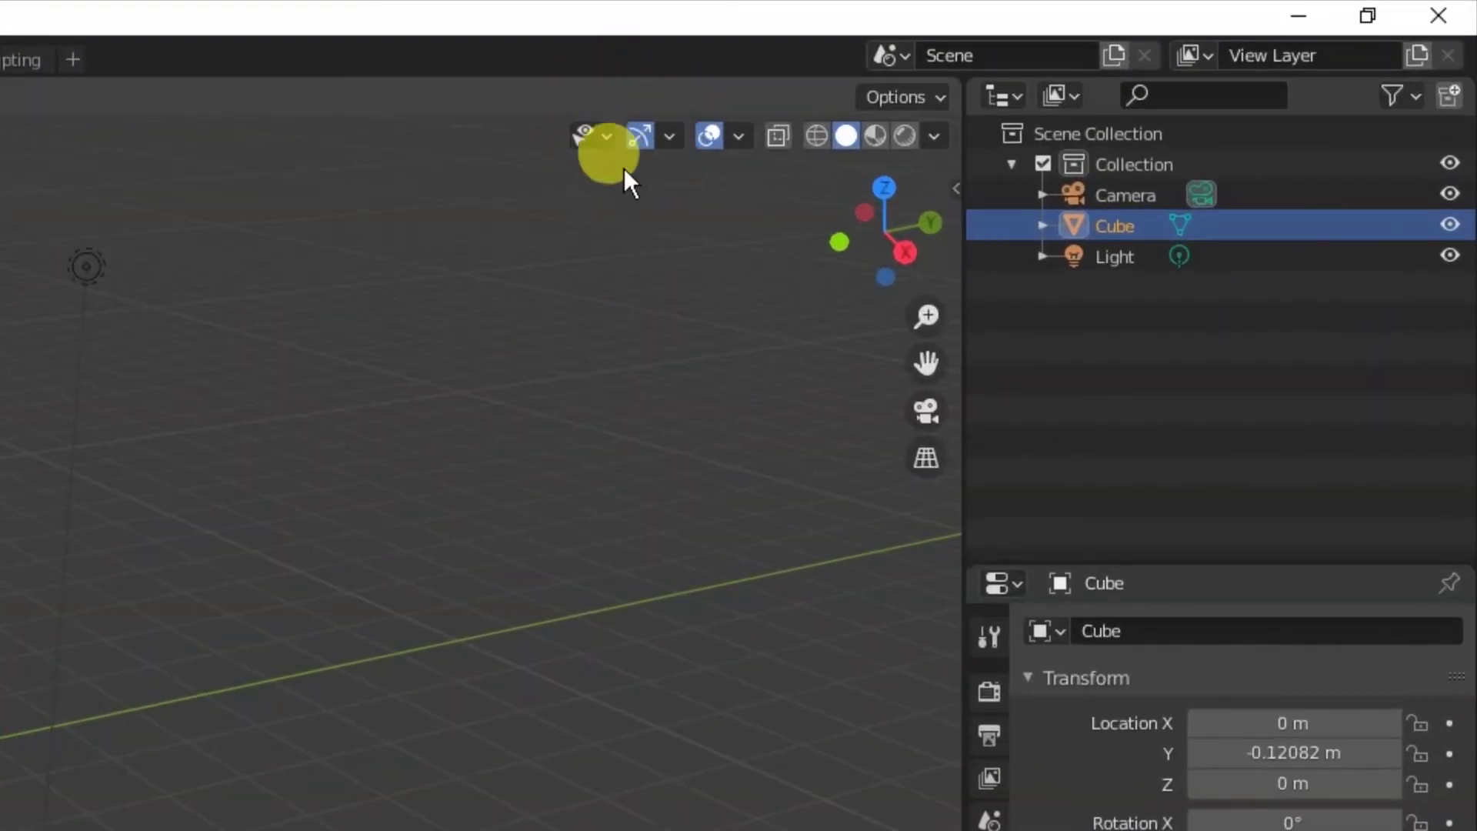
{"action": "left_click", "coordinate": [667, 134]}
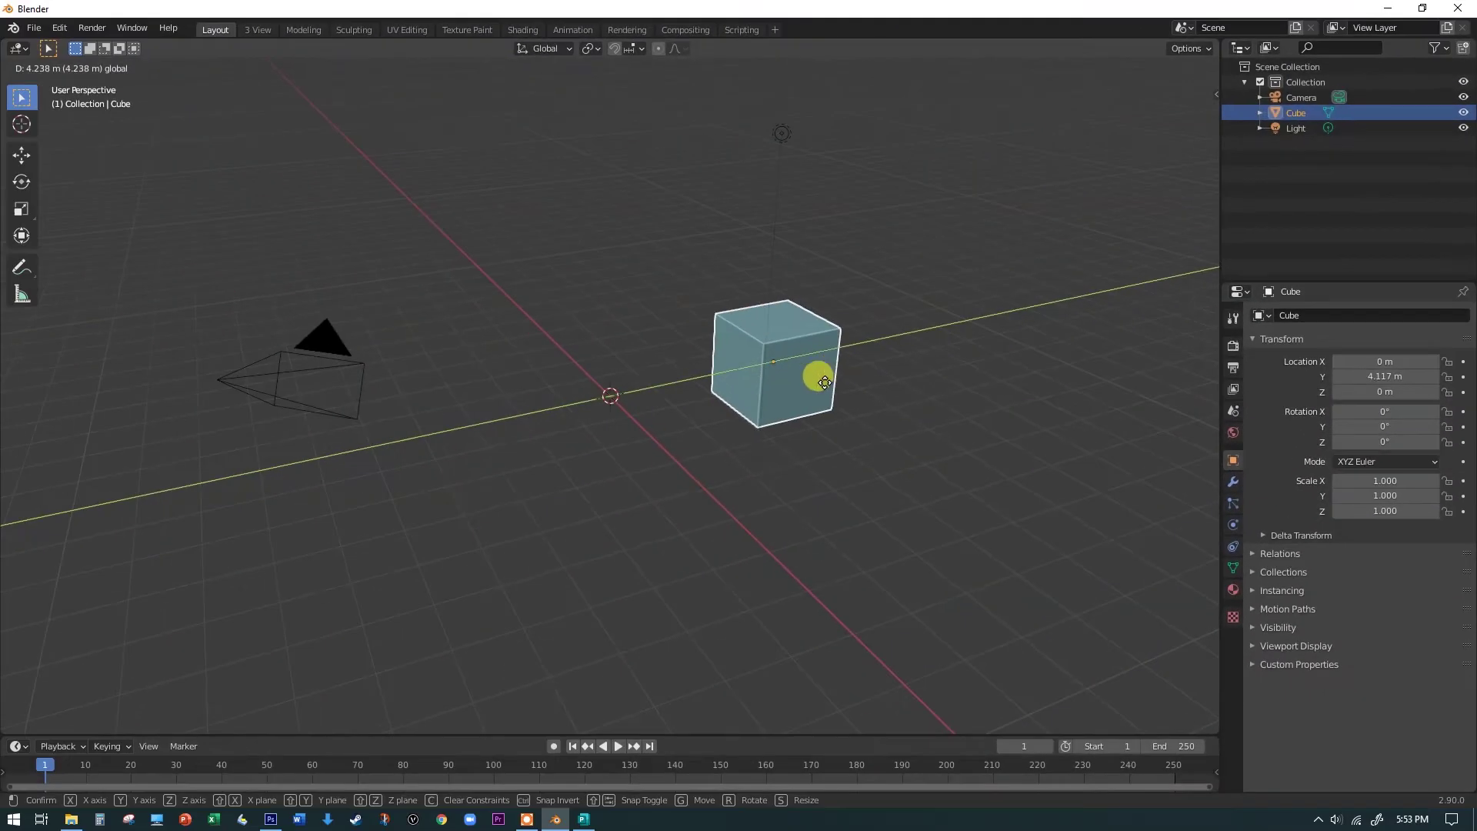
{"action": "left_click_drag", "start_coordinate": [812, 373], "coordinate": [774, 393]}
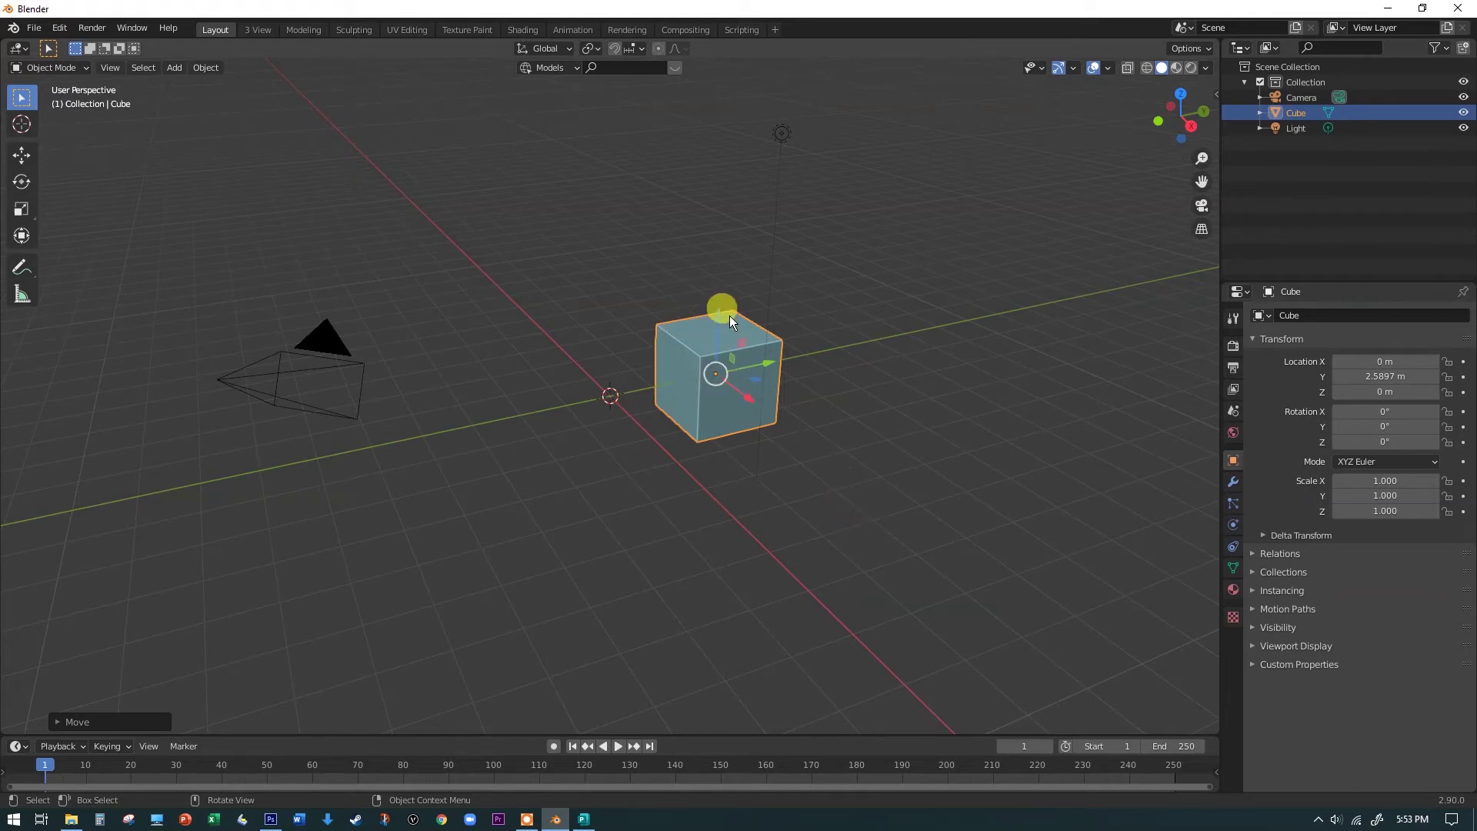
- Undo the cube's test move, then try wireframe, material preview and rendered shading before returning to solid
{"action": "key", "text": "ctrl+z"}
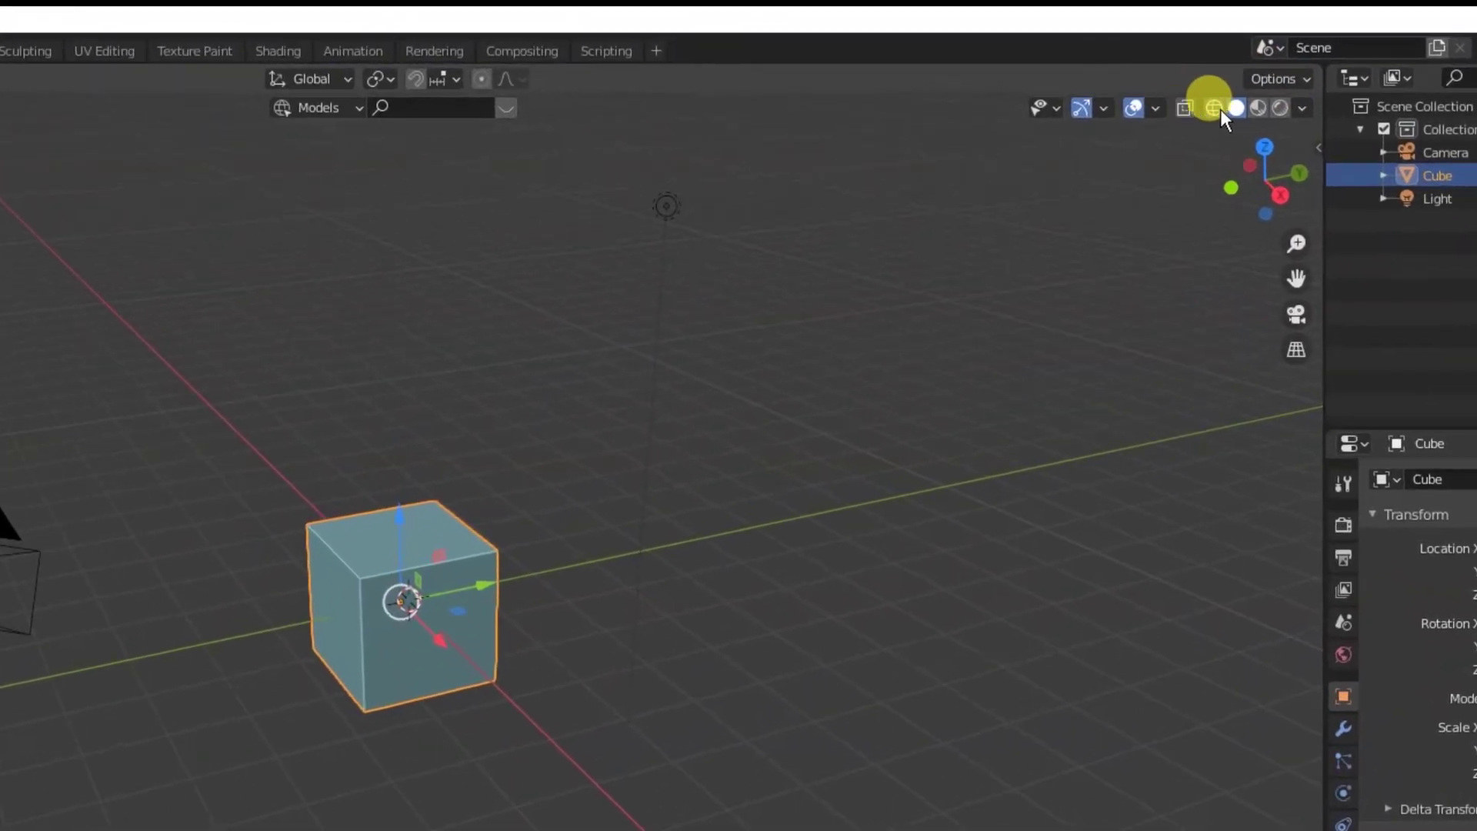
{"action": "left_click", "coordinate": [1213, 107]}
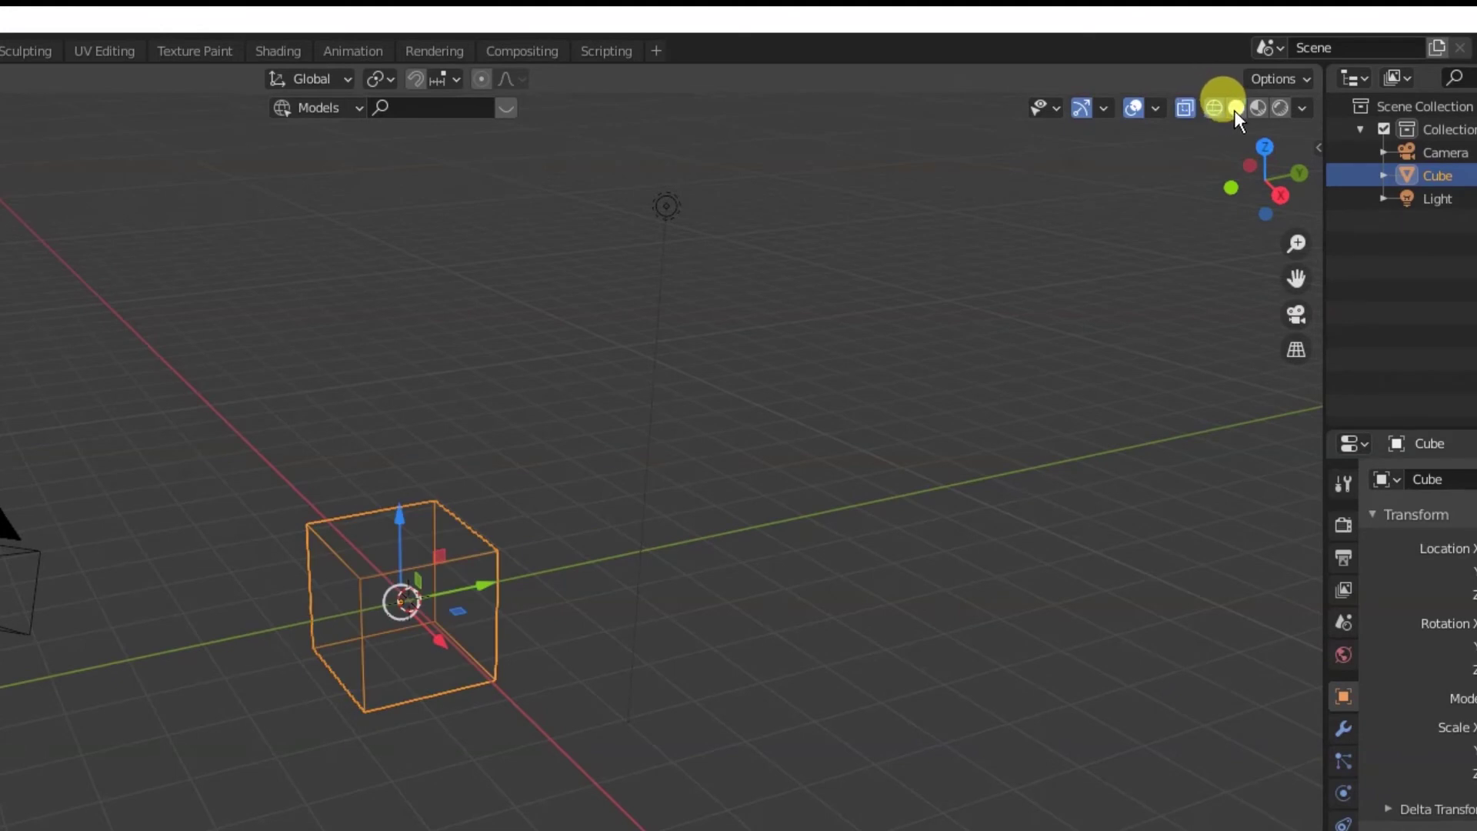
{"action": "left_click", "coordinate": [1234, 110]}
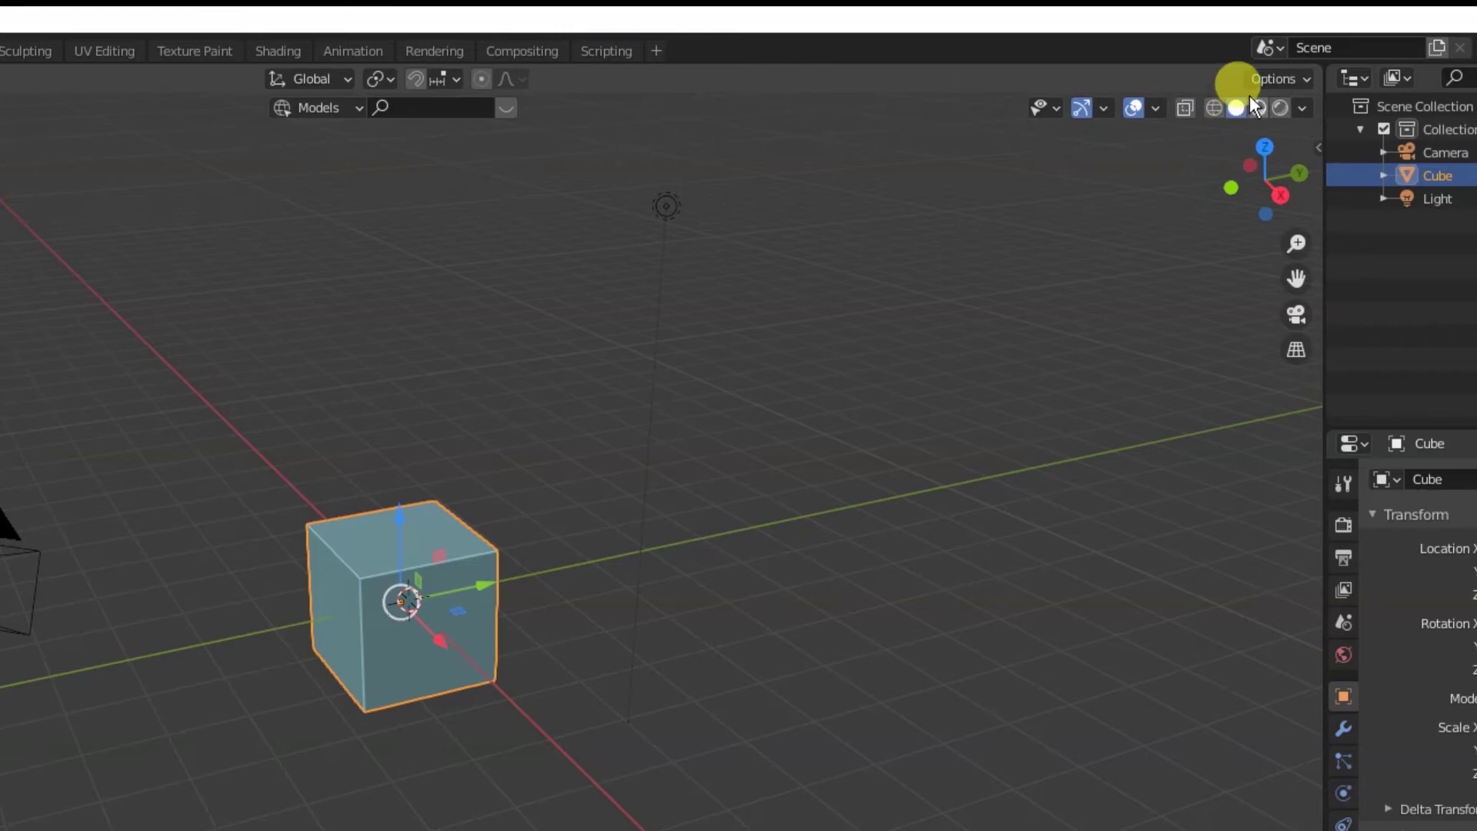
{"action": "left_click", "coordinate": [1260, 109]}
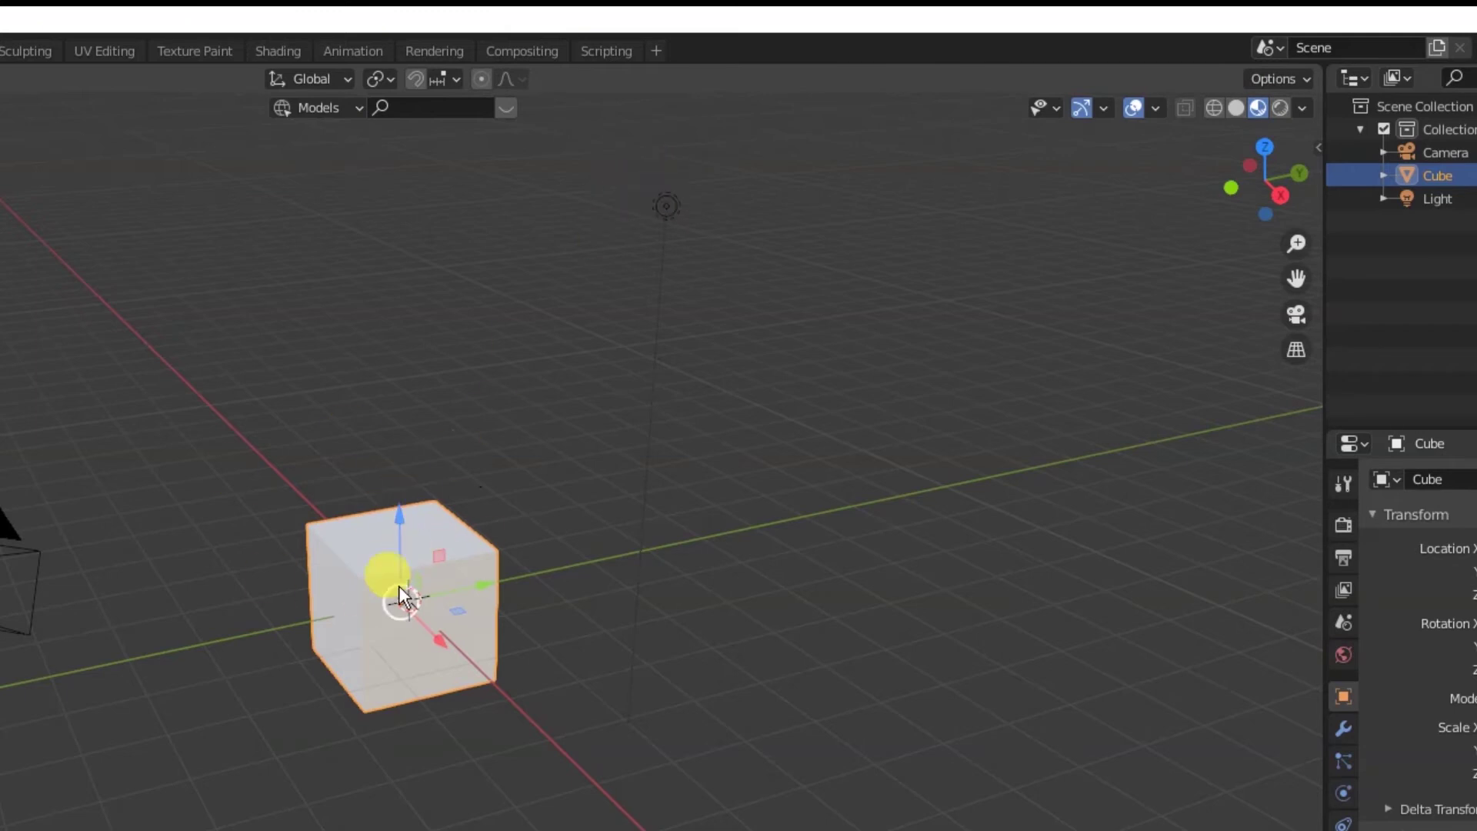
{"action": "left_click", "coordinate": [1280, 105]}
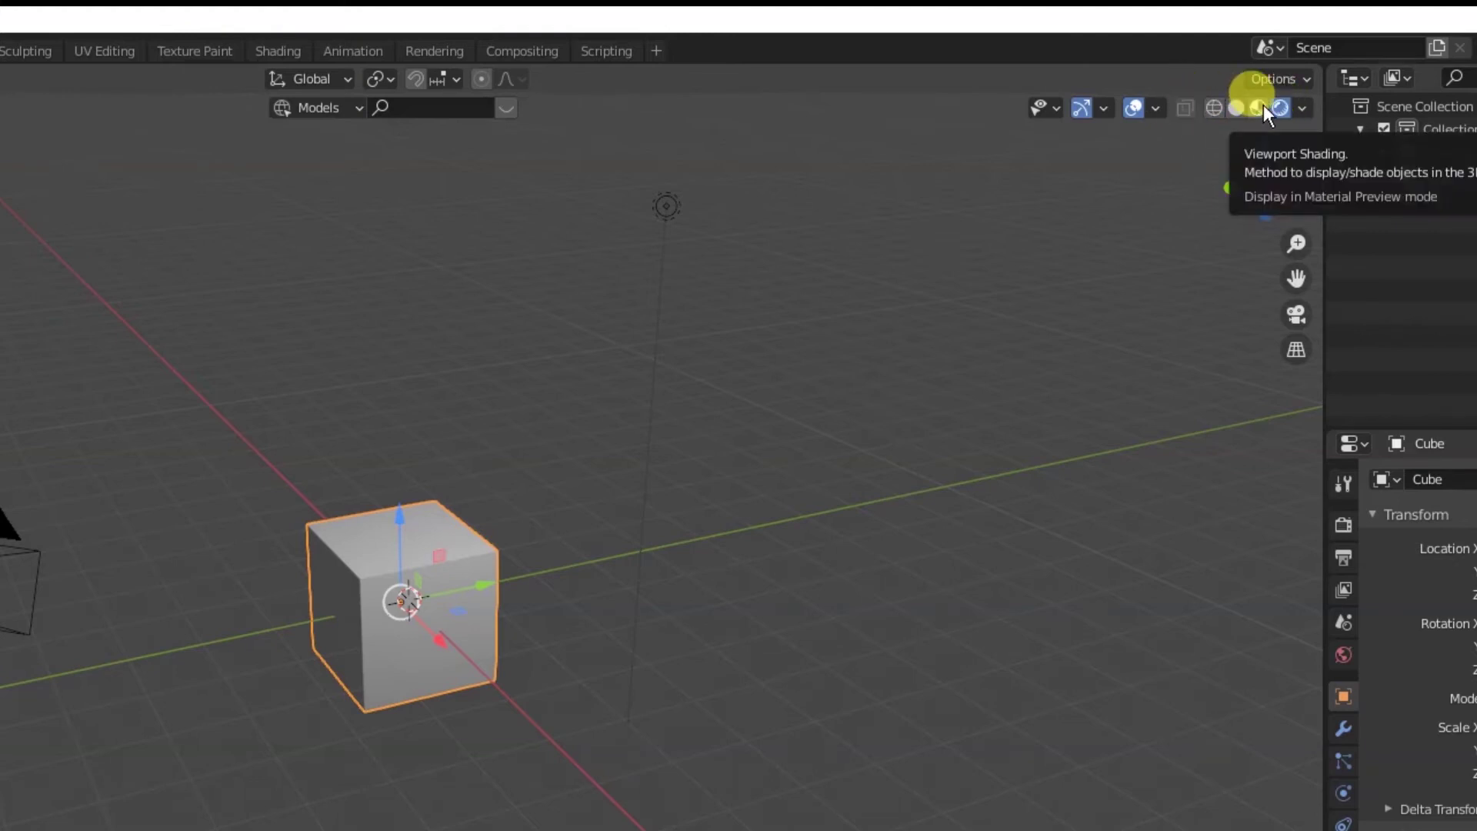
{"action": "left_click", "coordinate": [1237, 109]}
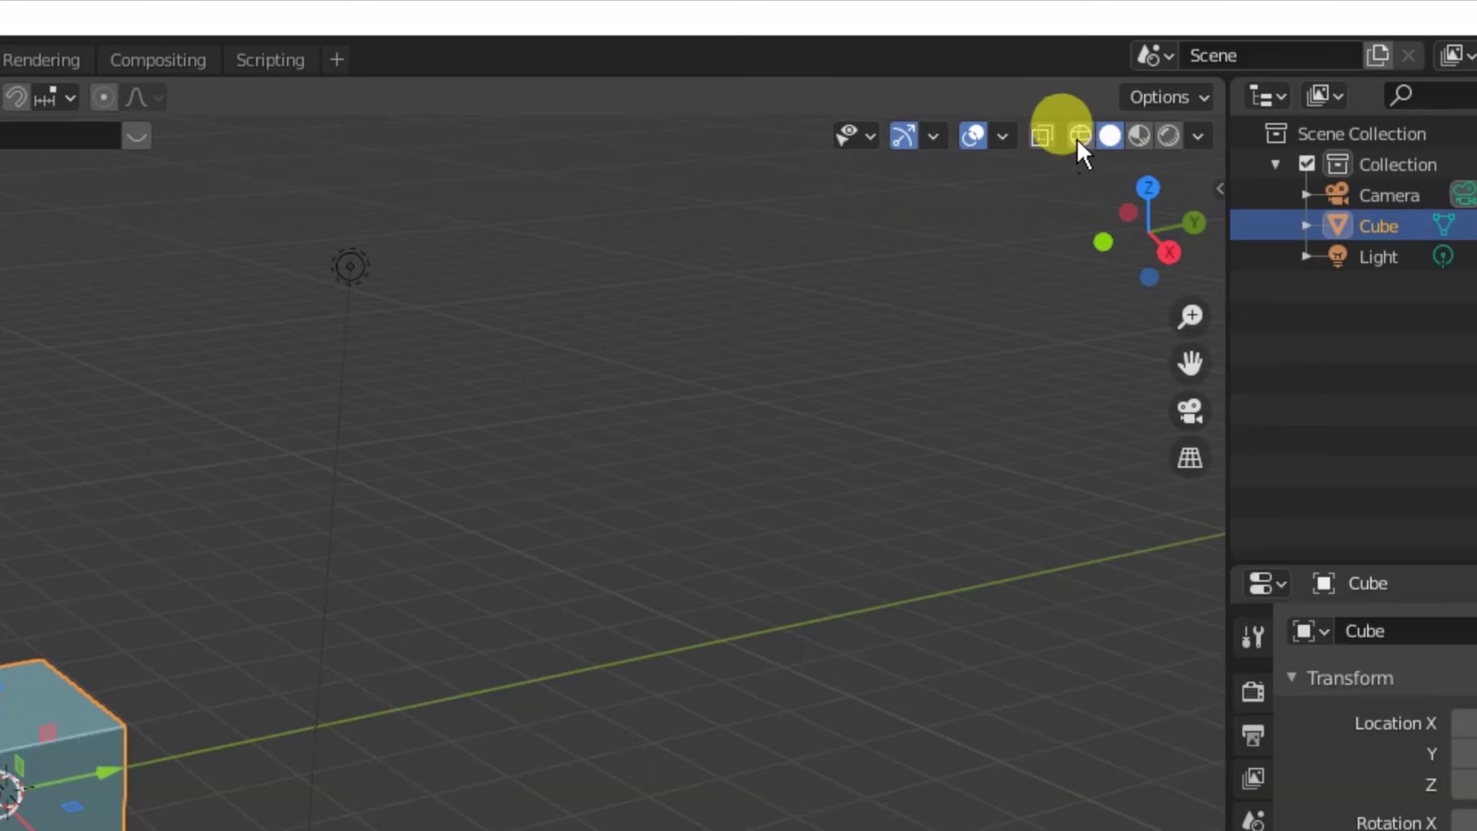
- In the Viewport Shading options with Random colour, toggle the Cavity checkbox
{"action": "left_click", "coordinate": [1198, 137]}
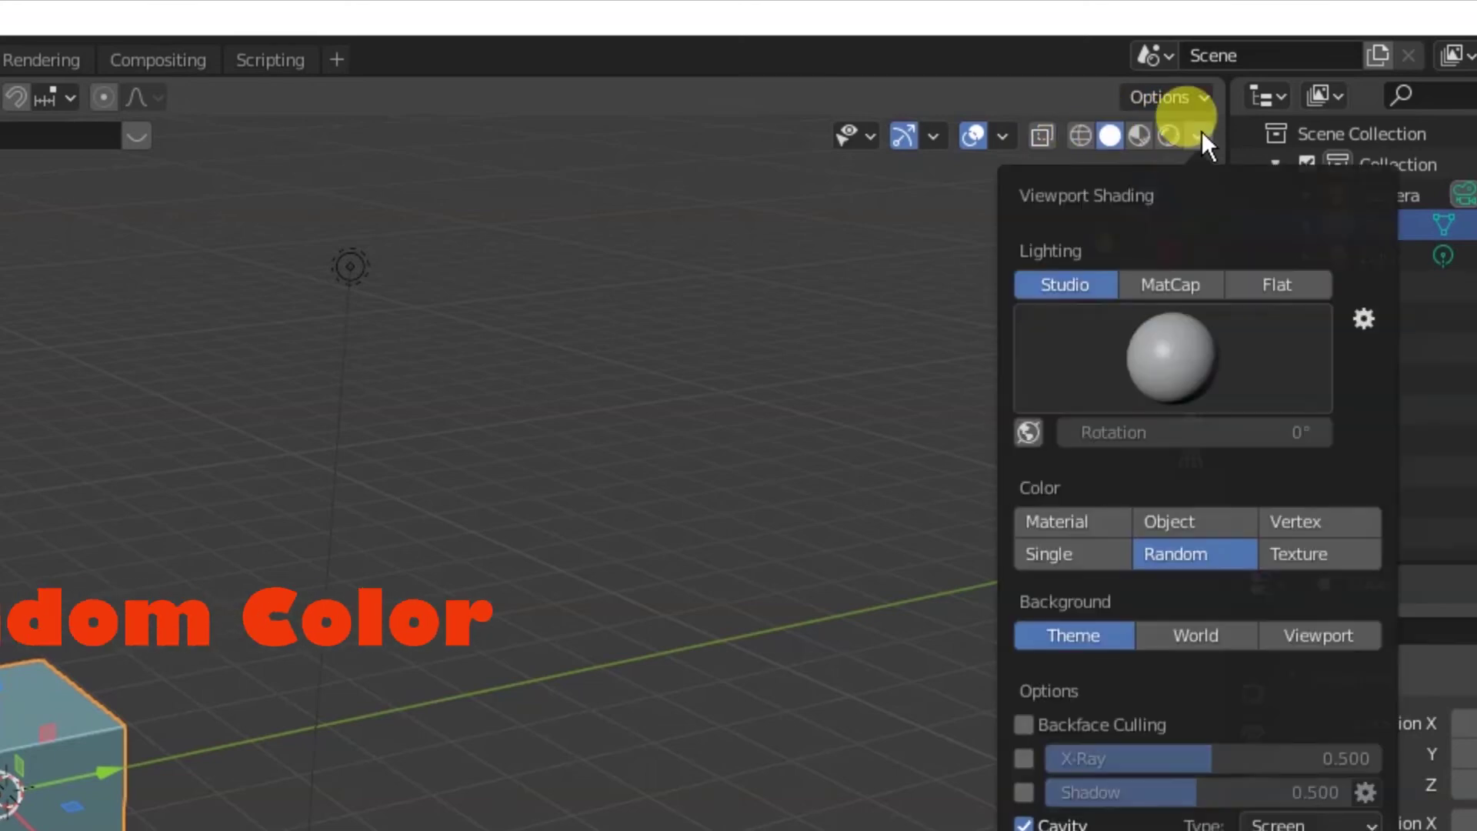
{"action": "left_click", "coordinate": [1198, 137]}
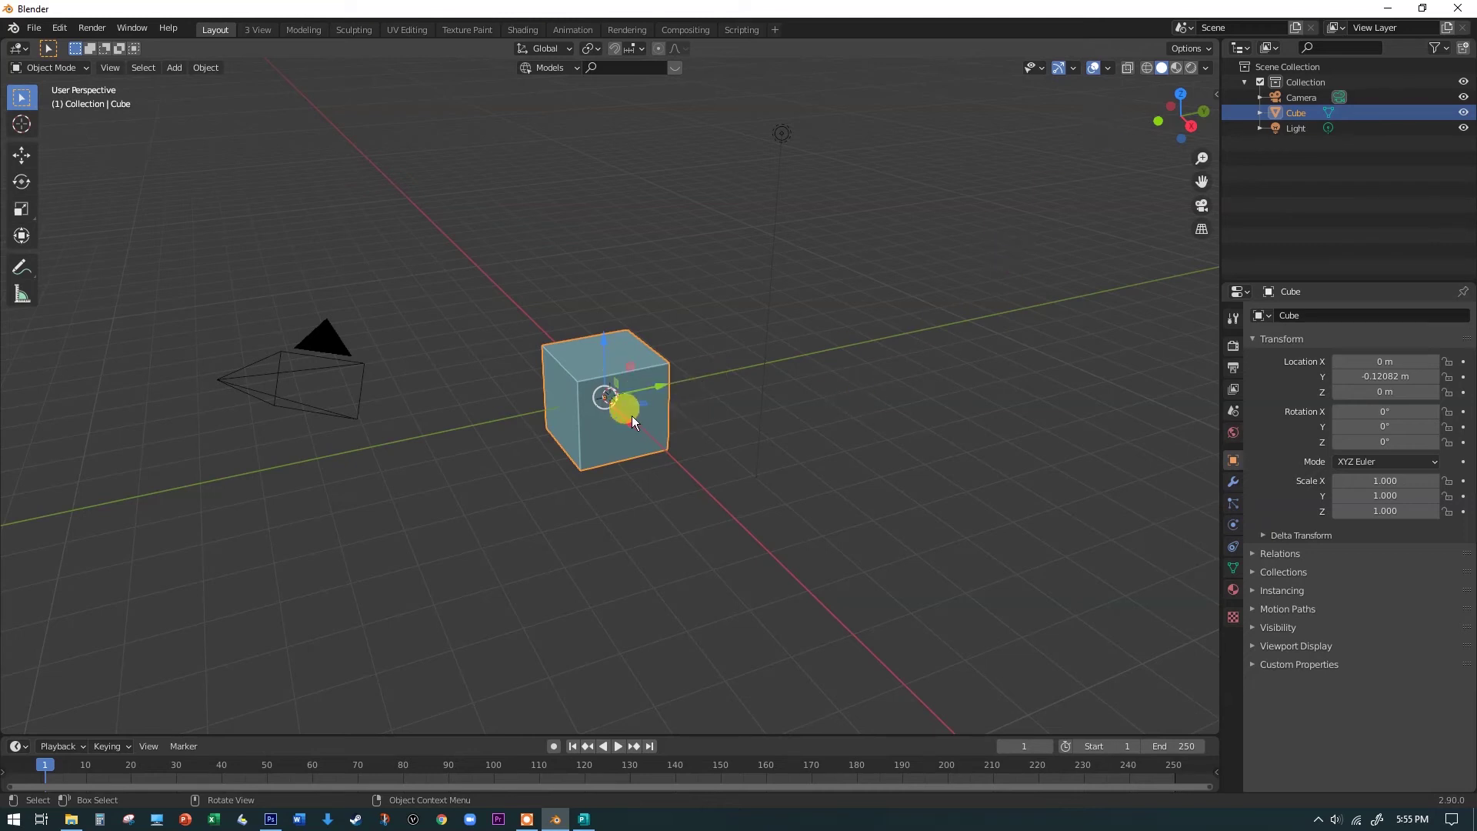
{"action": "left_click", "coordinate": [1206, 68]}
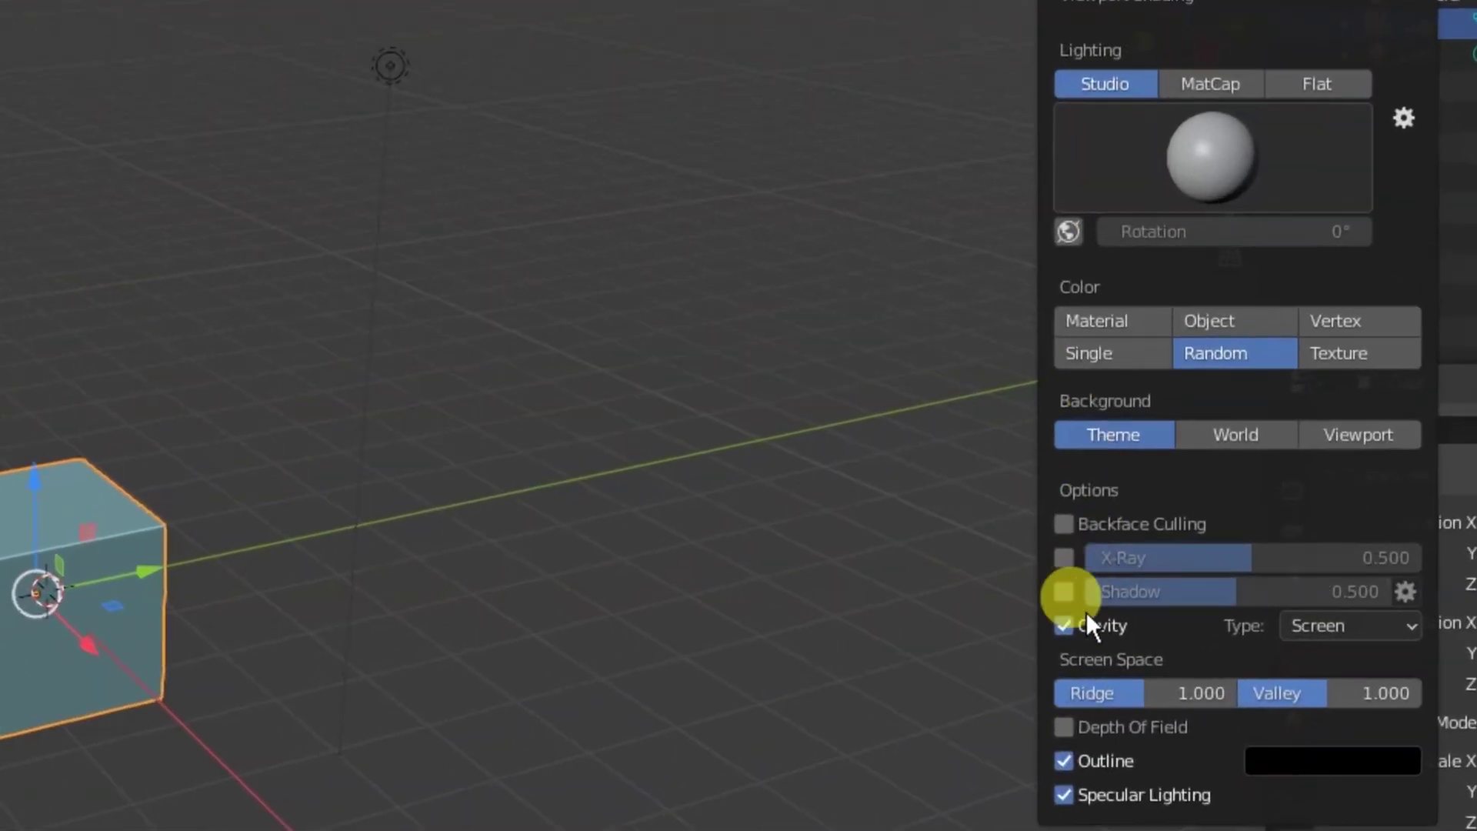
{"action": "left_click", "coordinate": [1088, 530]}
{"action": "left_click", "coordinate": [1088, 531]}
{"action": "left_click", "coordinate": [1088, 531]}
{"action": "left_click", "coordinate": [1065, 627]}
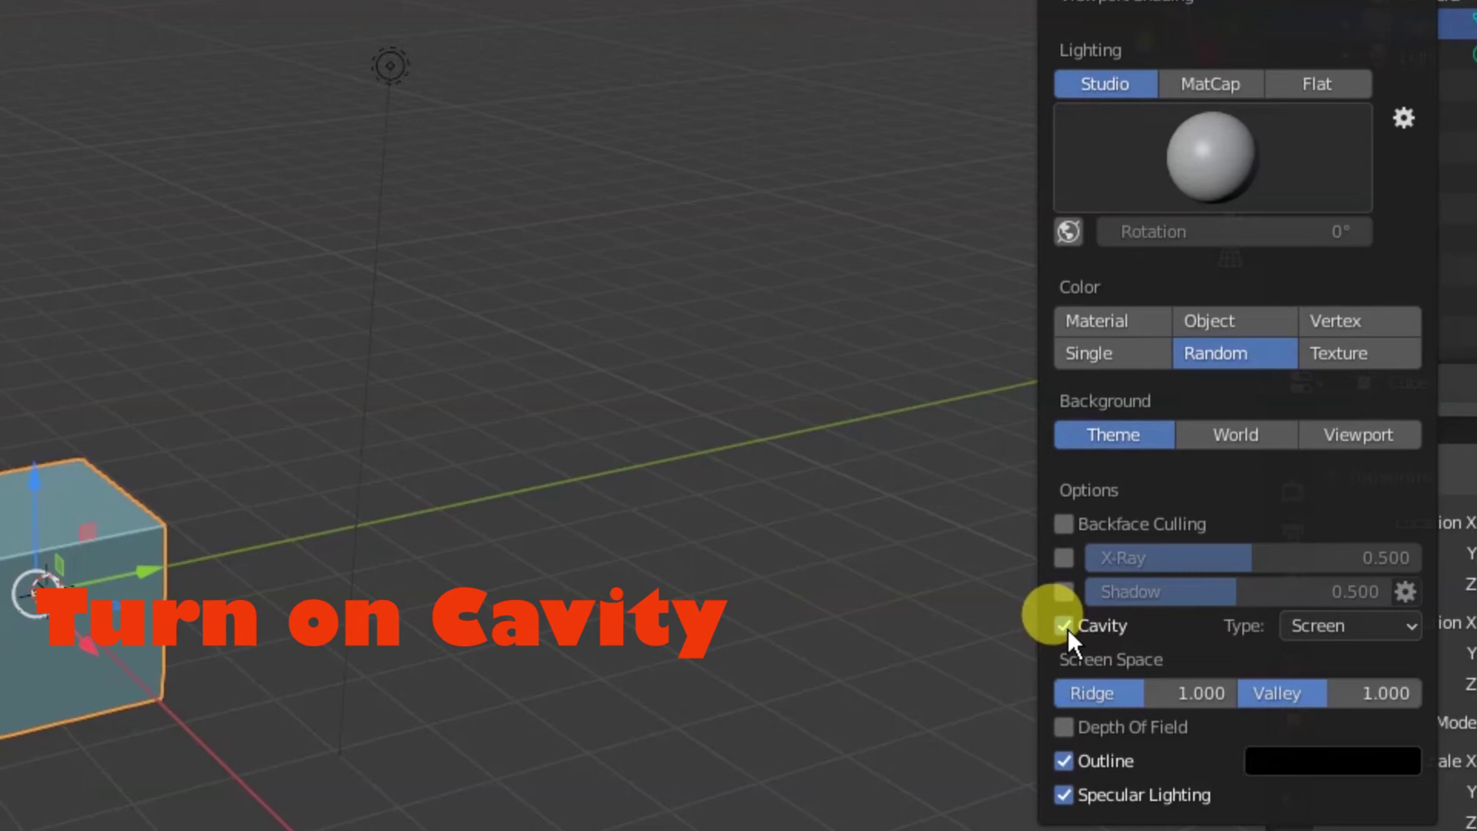
{"action": "left_click", "coordinate": [1068, 629]}
{"action": "left_click", "coordinate": [1073, 628]}
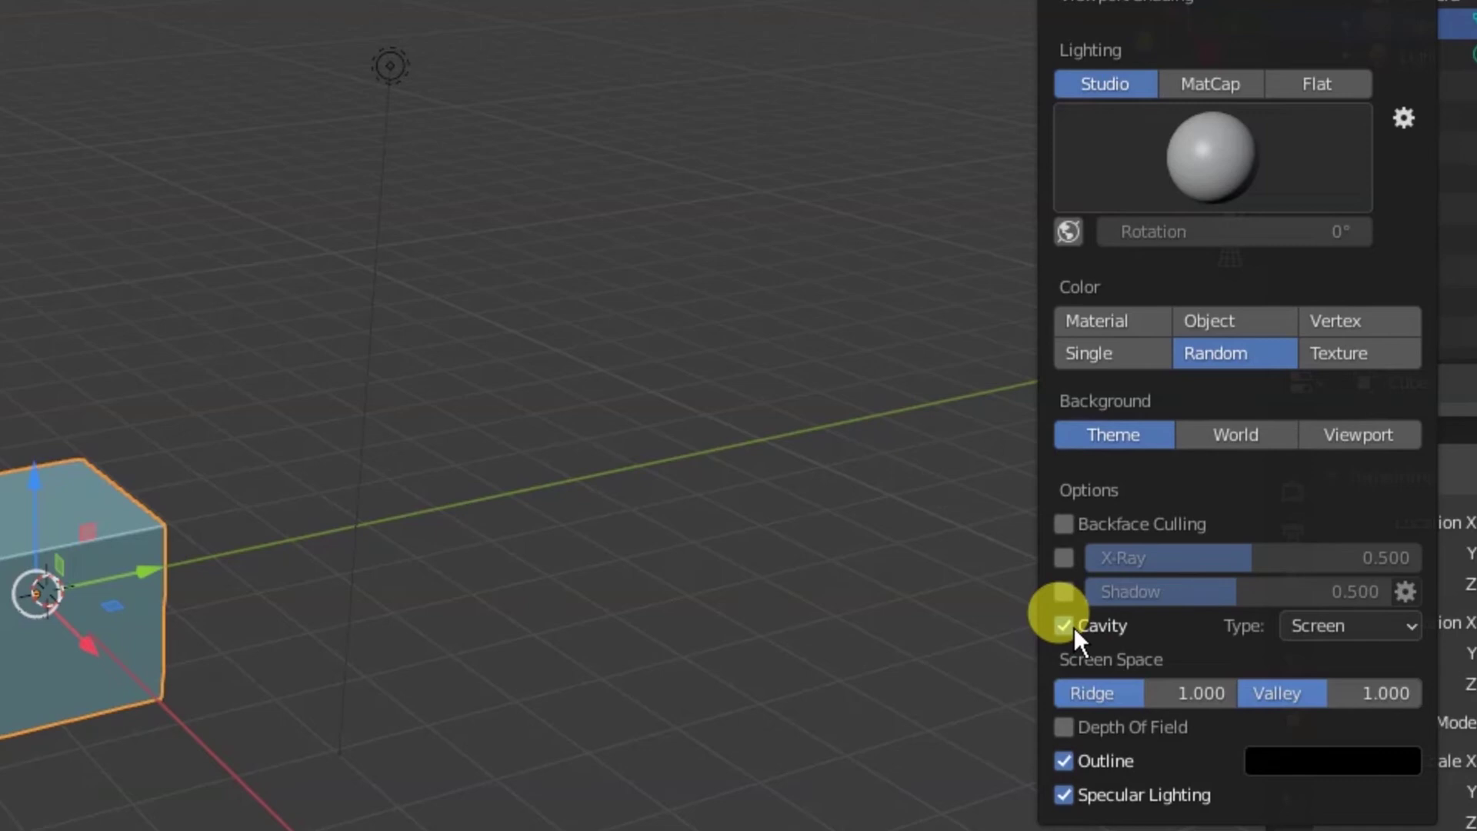
{"action": "left_click", "coordinate": [1074, 626]}
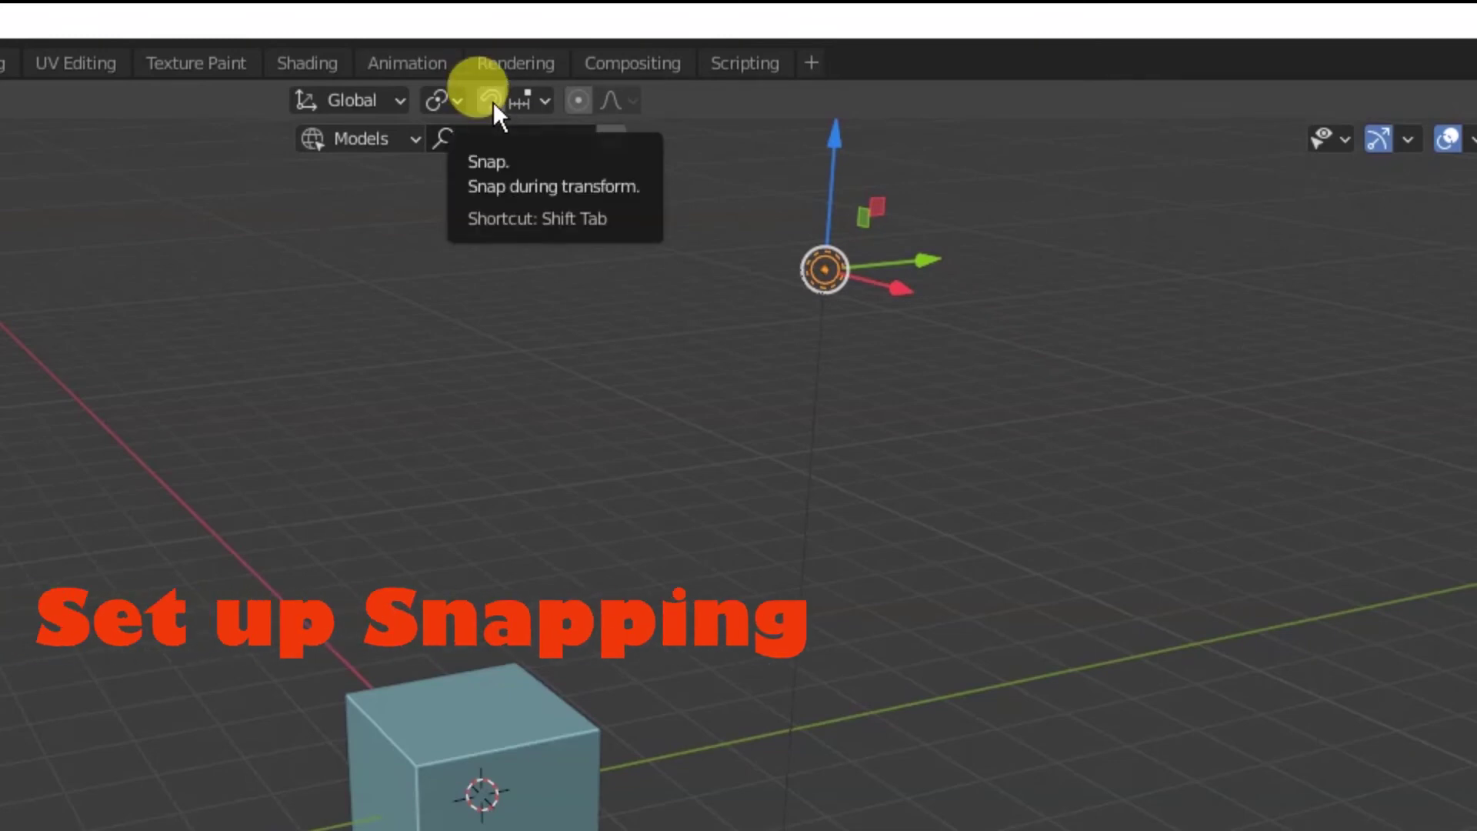
- Toggle snapping during transforms with the magnet button in the viewport header
{"action": "left_click", "coordinate": [491, 101]}
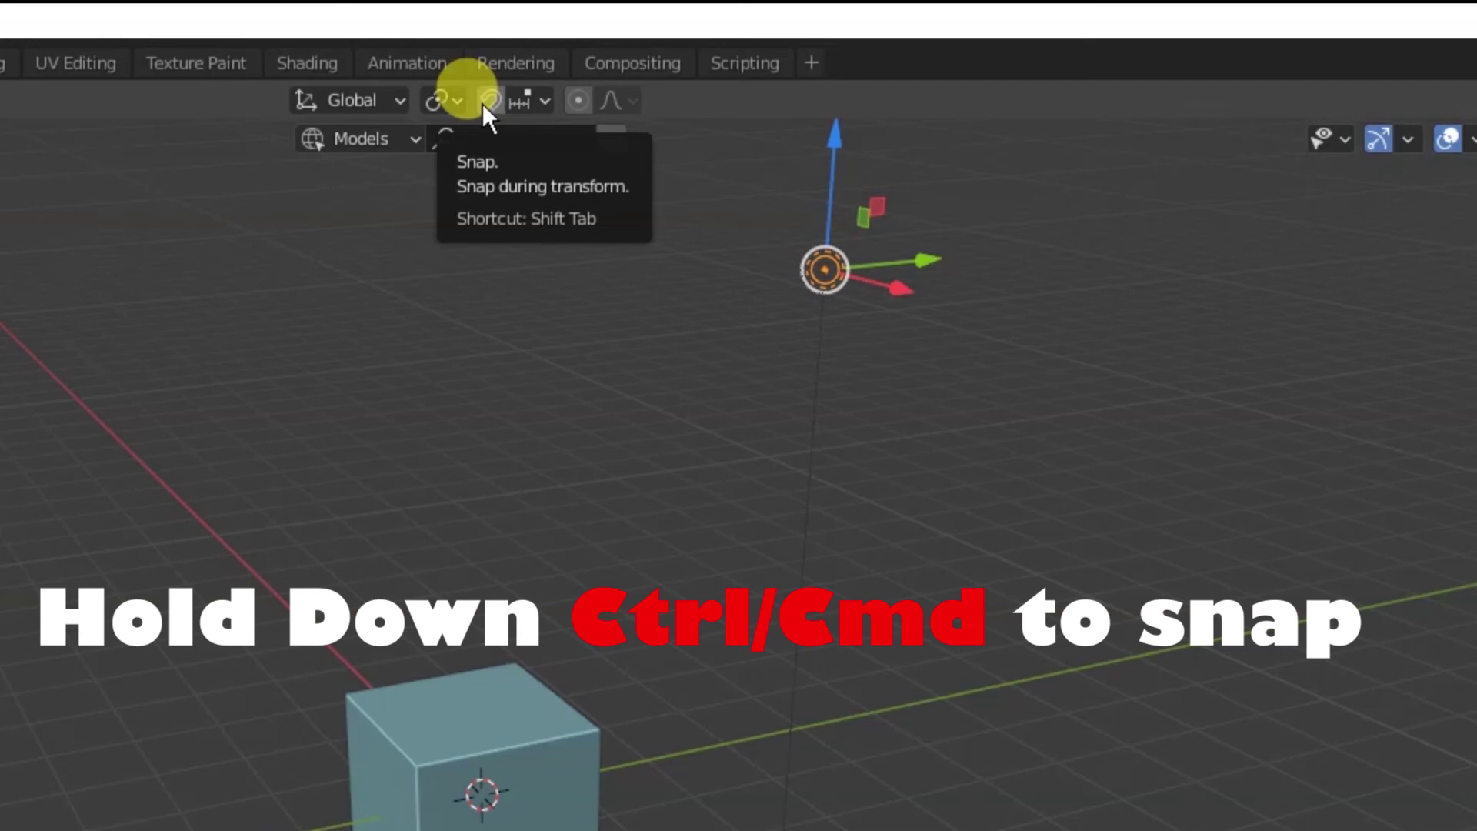
- Set snapping to target Vertex and let it affect rotation as well
{"action": "left_click", "coordinate": [543, 103]}
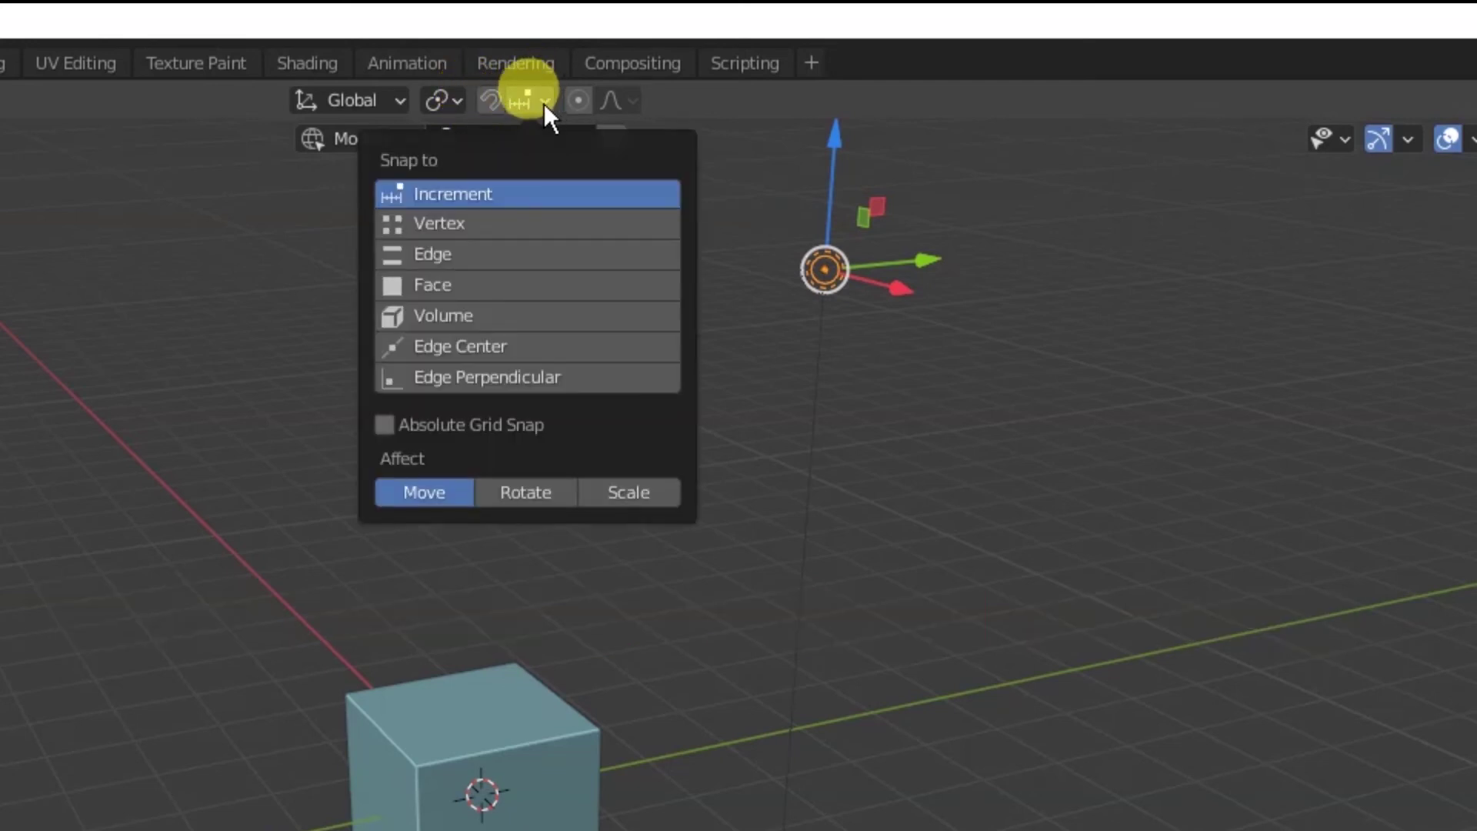
{"action": "left_click", "coordinate": [482, 224]}
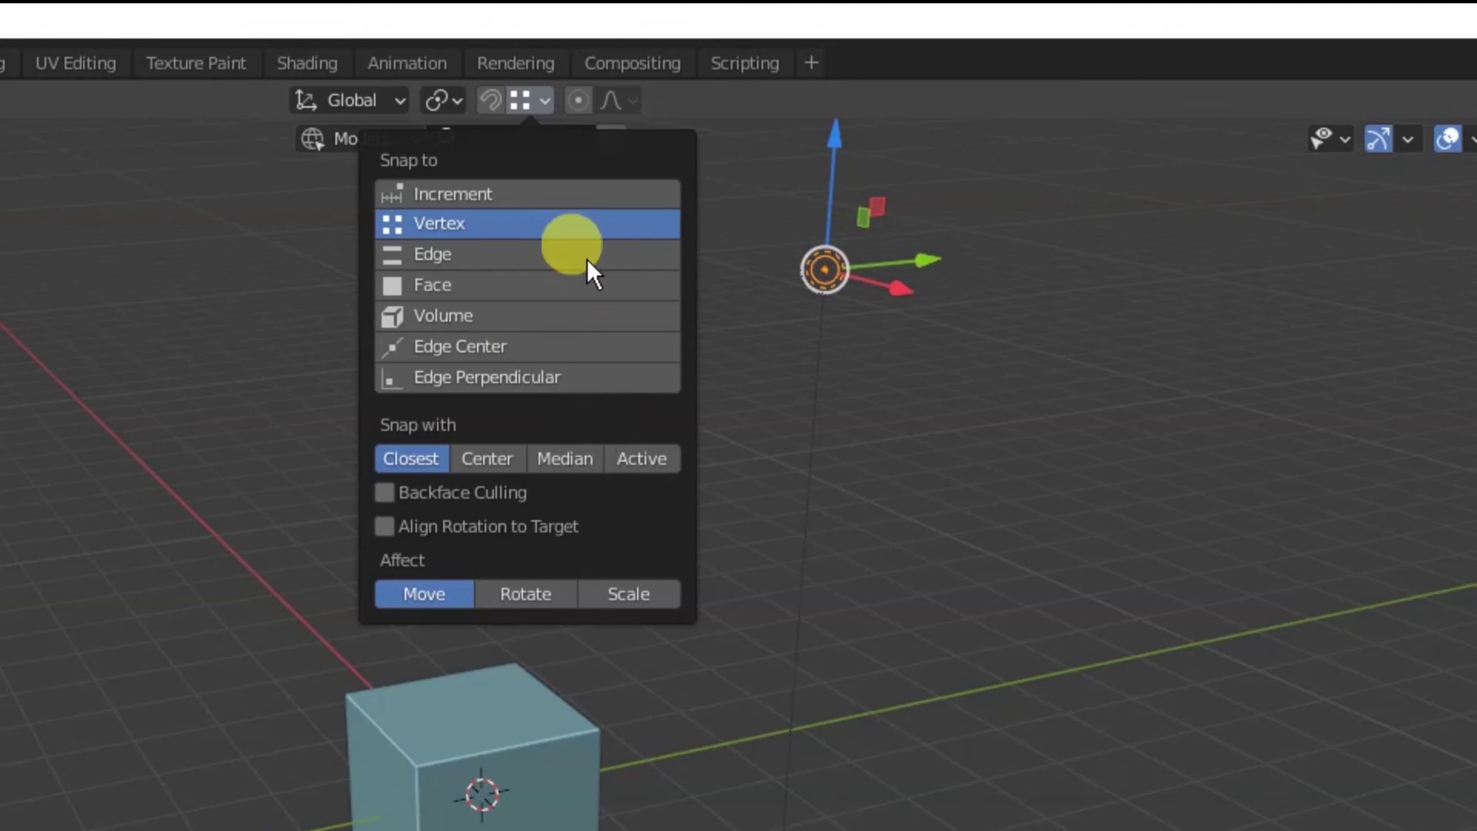
{"action": "left_click", "coordinate": [526, 593]}
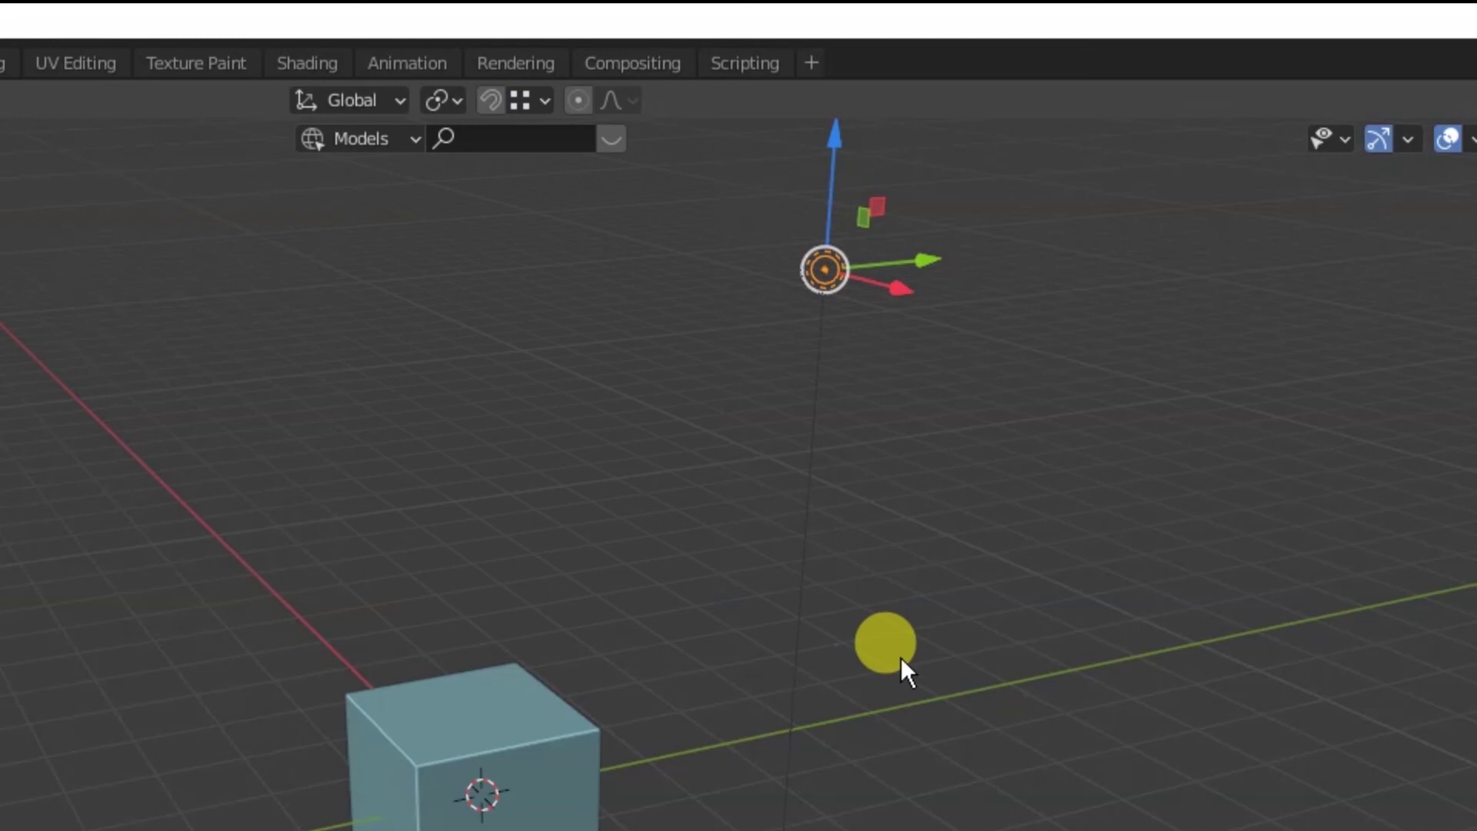
{"action": "left_click", "coordinate": [546, 99]}
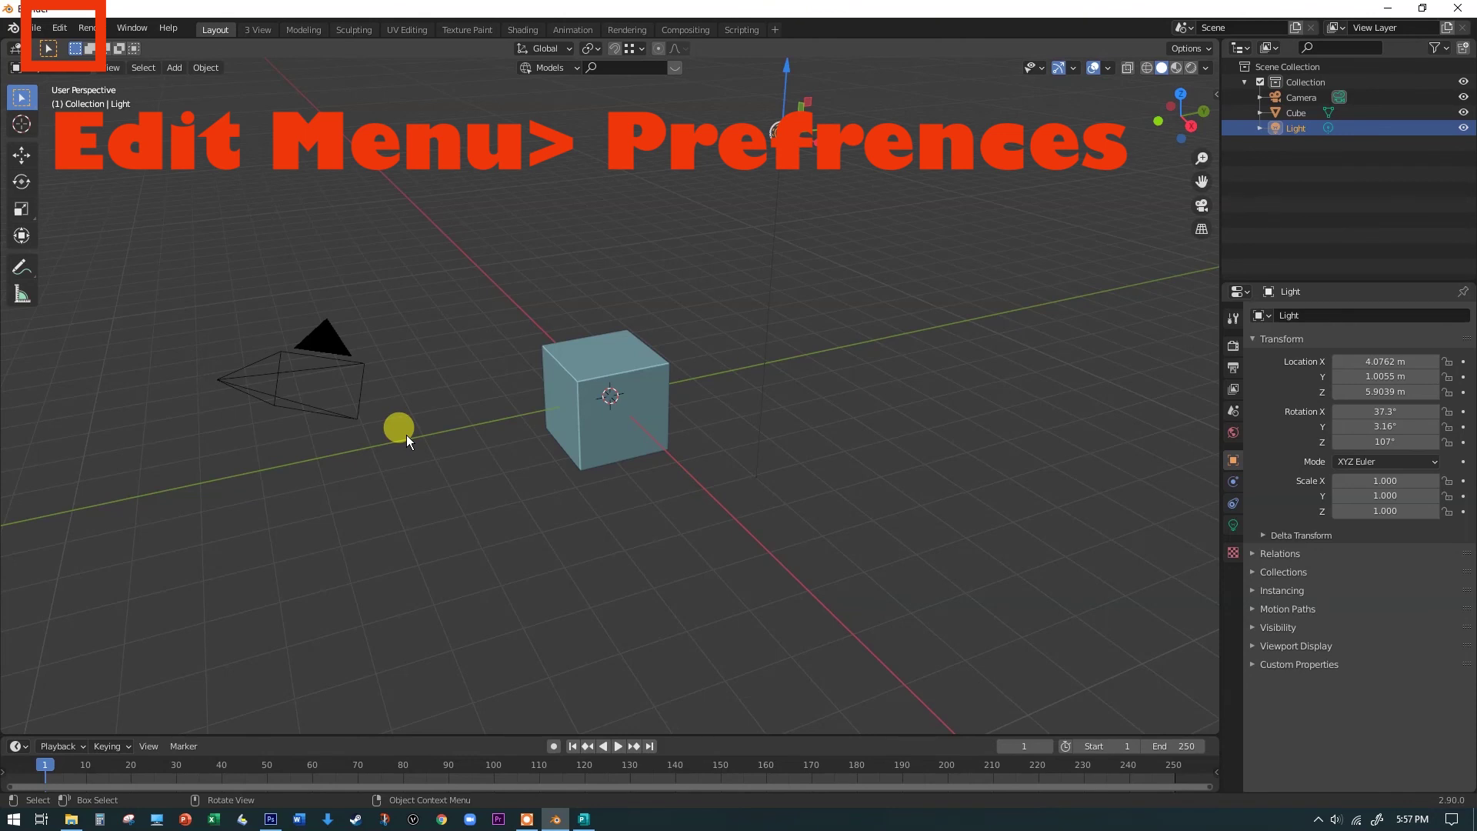
{"action": "left_click", "coordinate": [602, 354]}
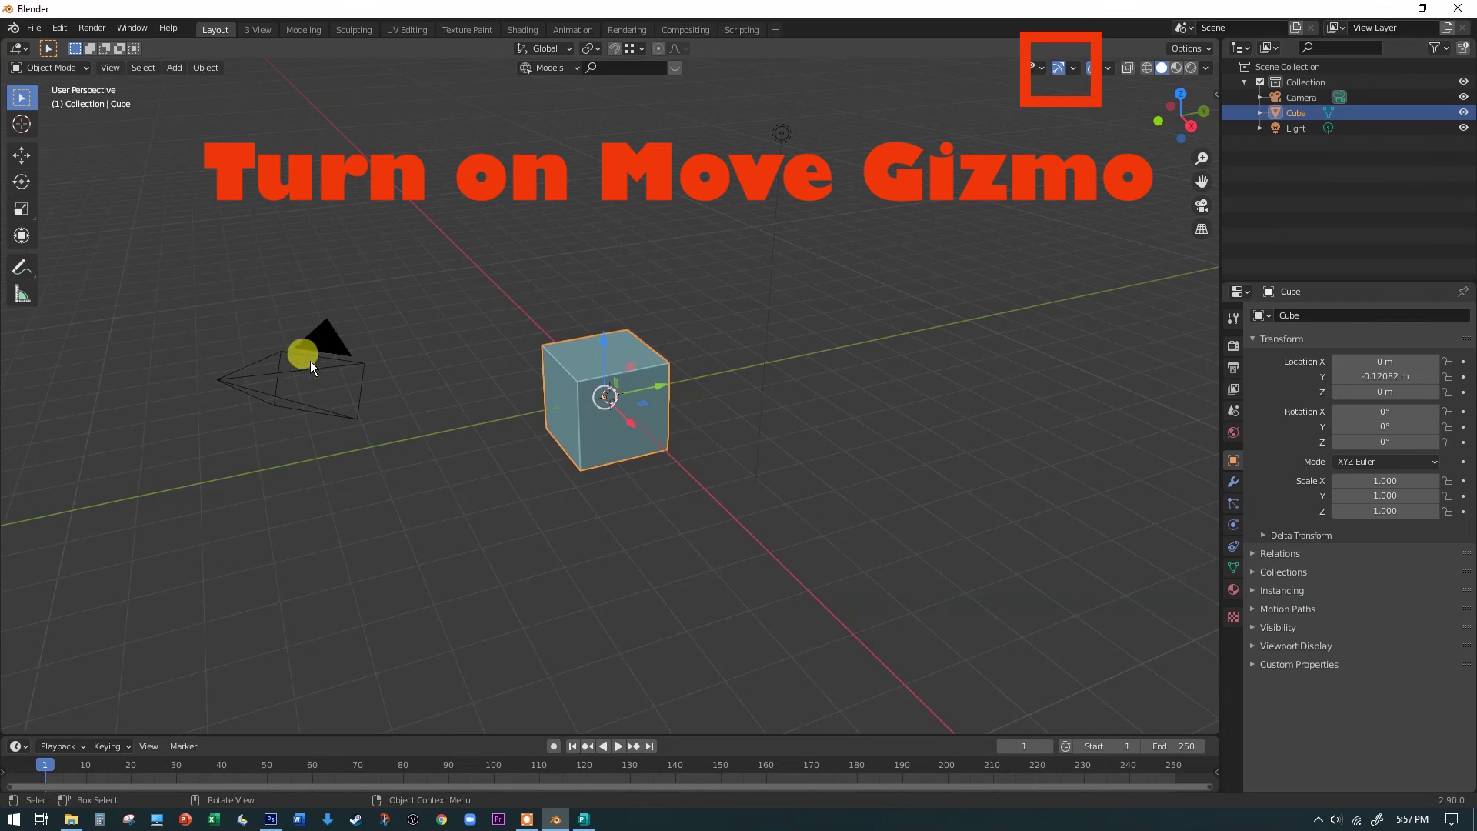
{"action": "left_click", "coordinate": [308, 359]}
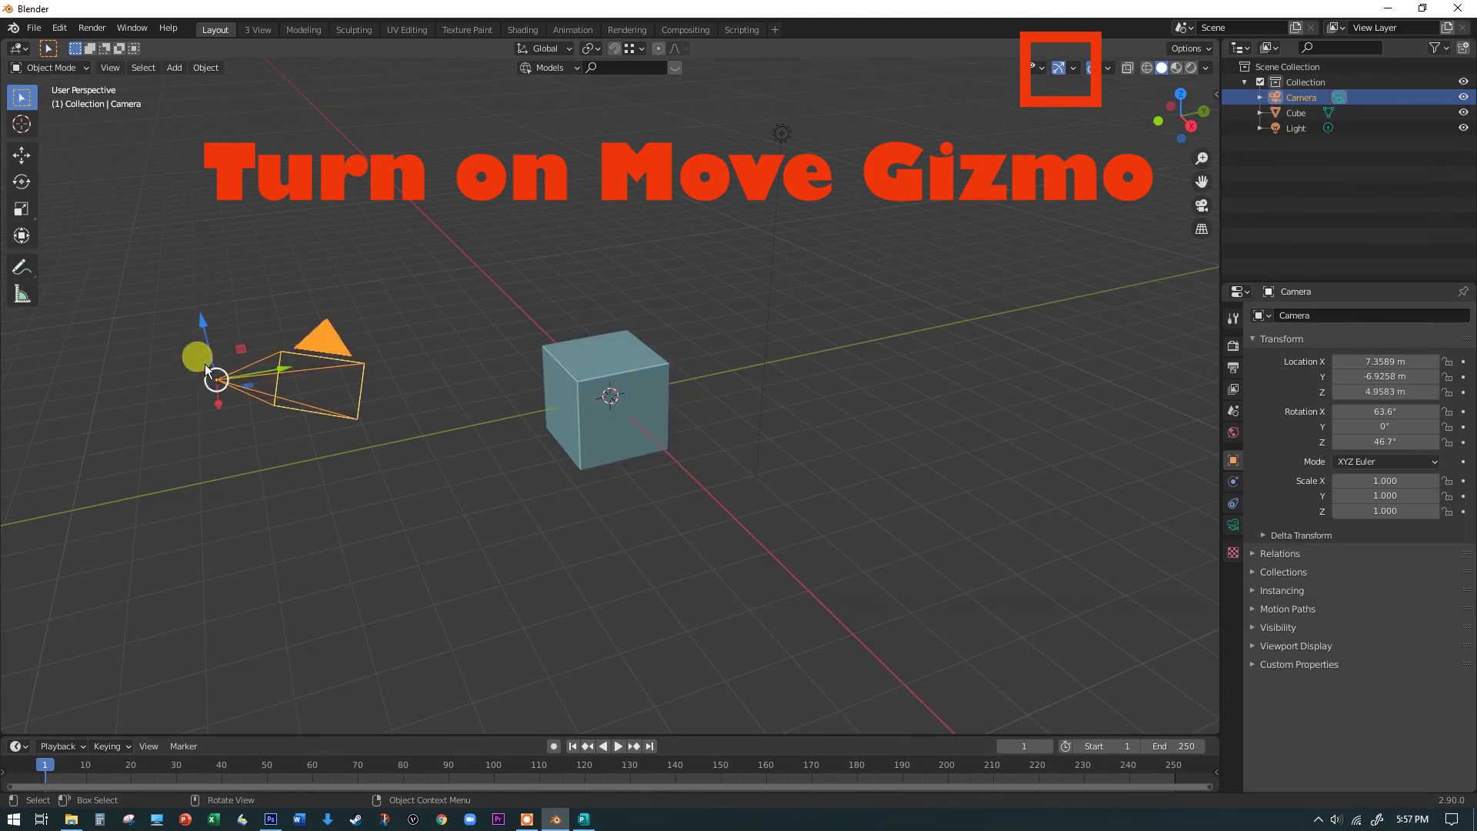
{"action": "left_click", "coordinate": [606, 400]}
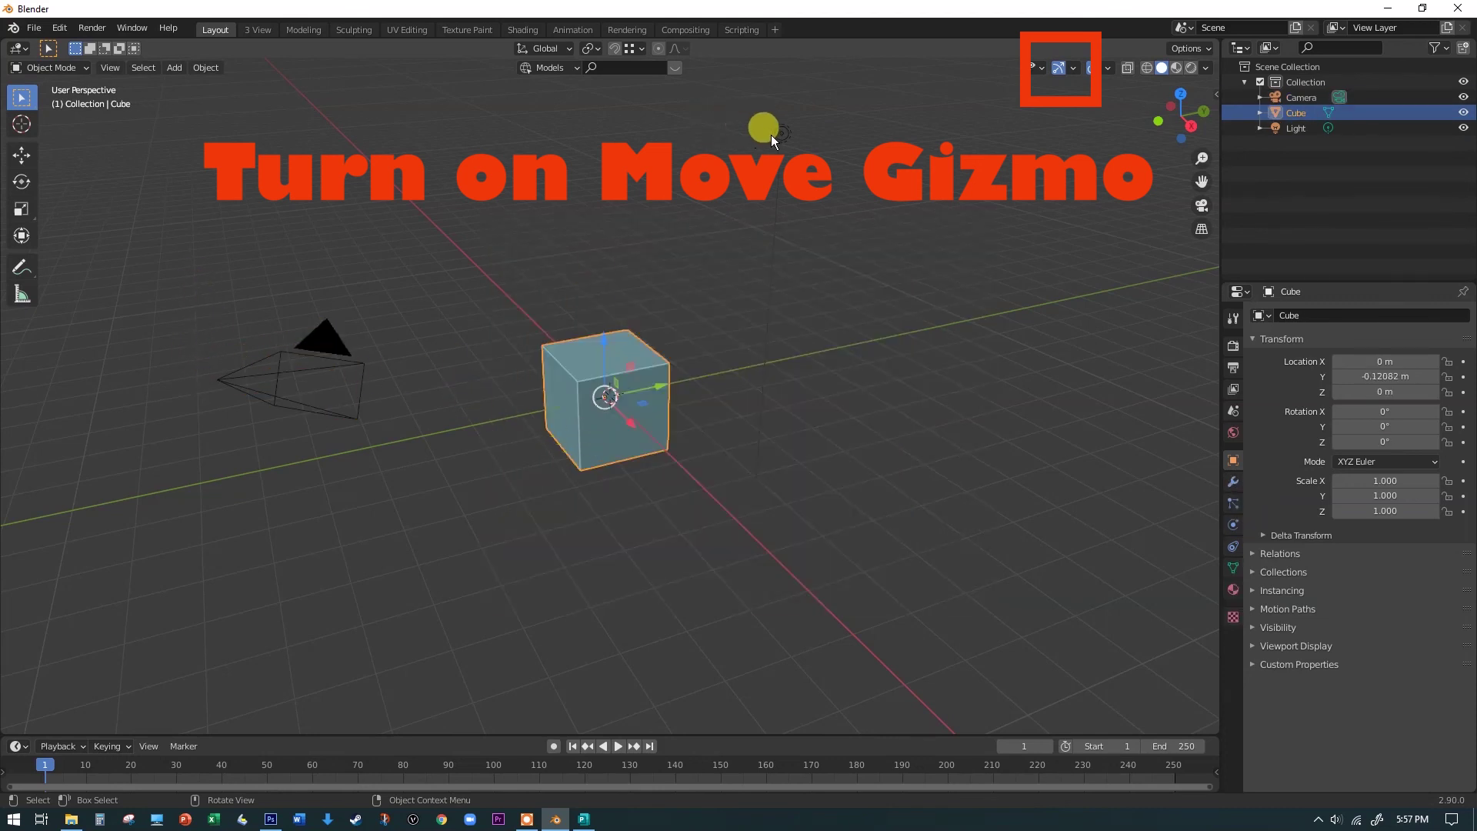
{"action": "left_click", "coordinate": [774, 134]}
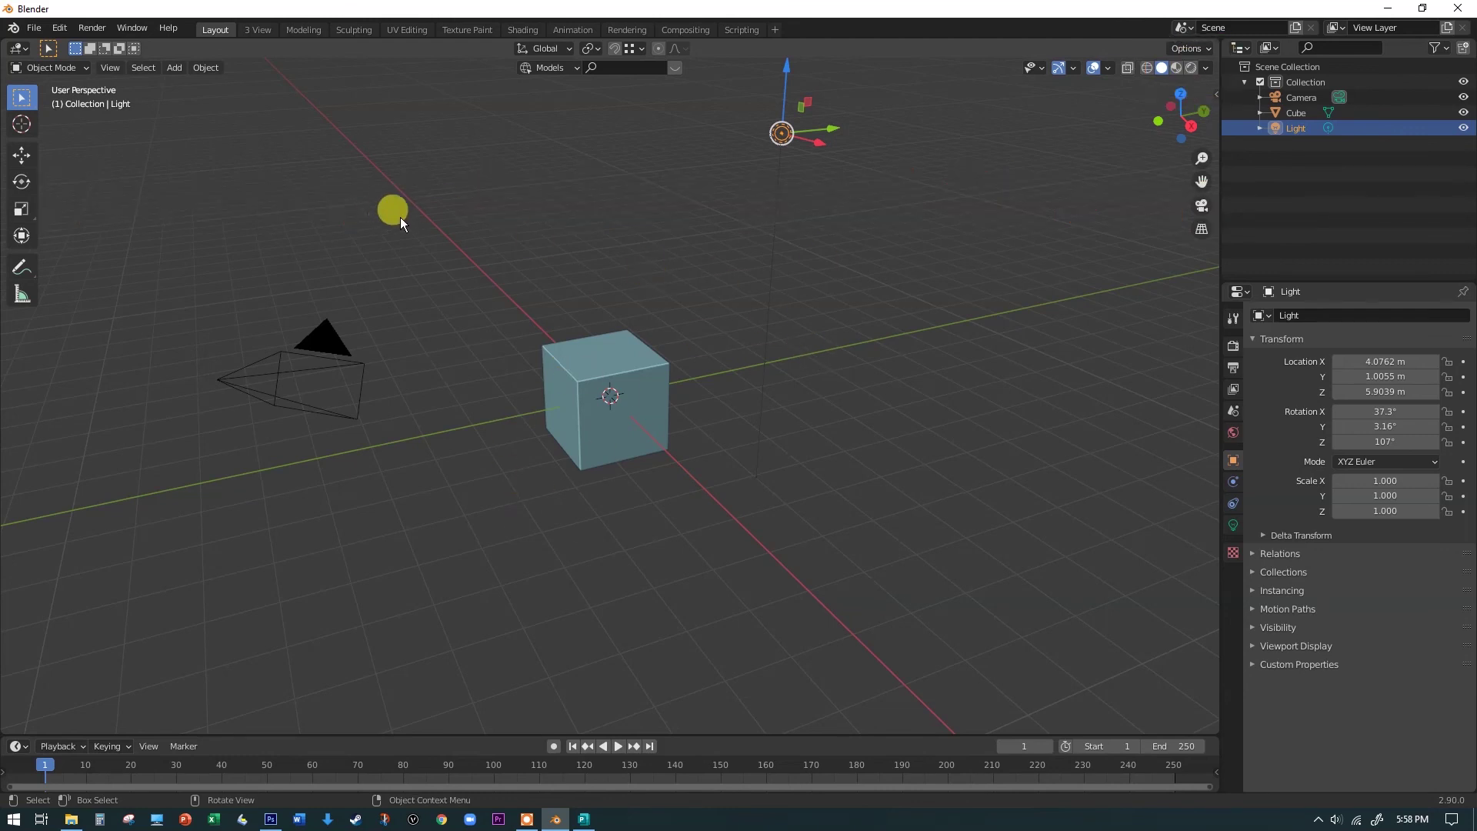
- Open File > Defaults, then undo to return the cube to X -1.1991 m, Z 1.0093 m
{"action": "left_click", "coordinate": [35, 29]}
{"action": "mouse_move", "coordinate": [73, 310]}
{"action": "key", "text": "ctrl+z"}
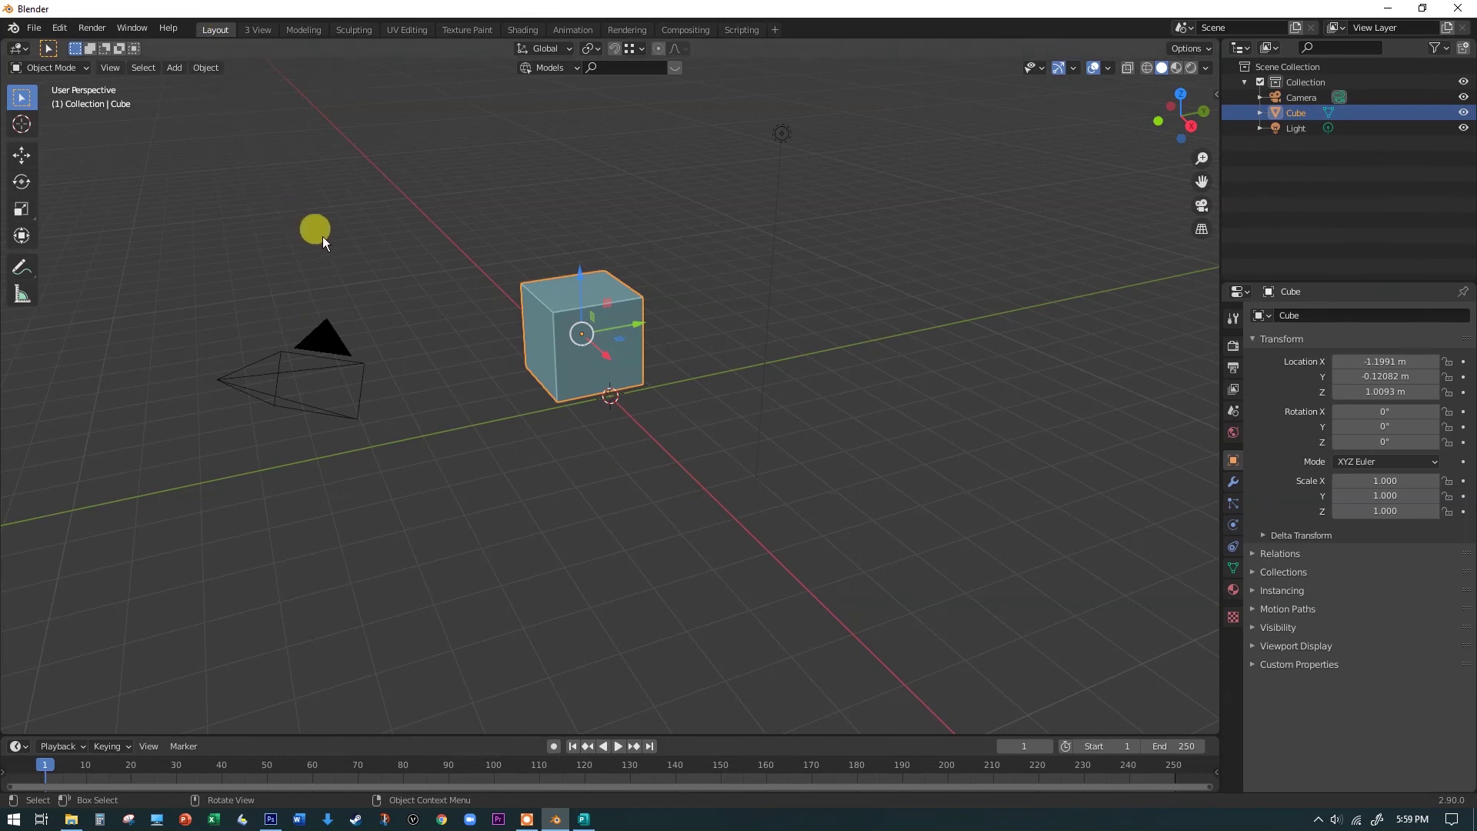